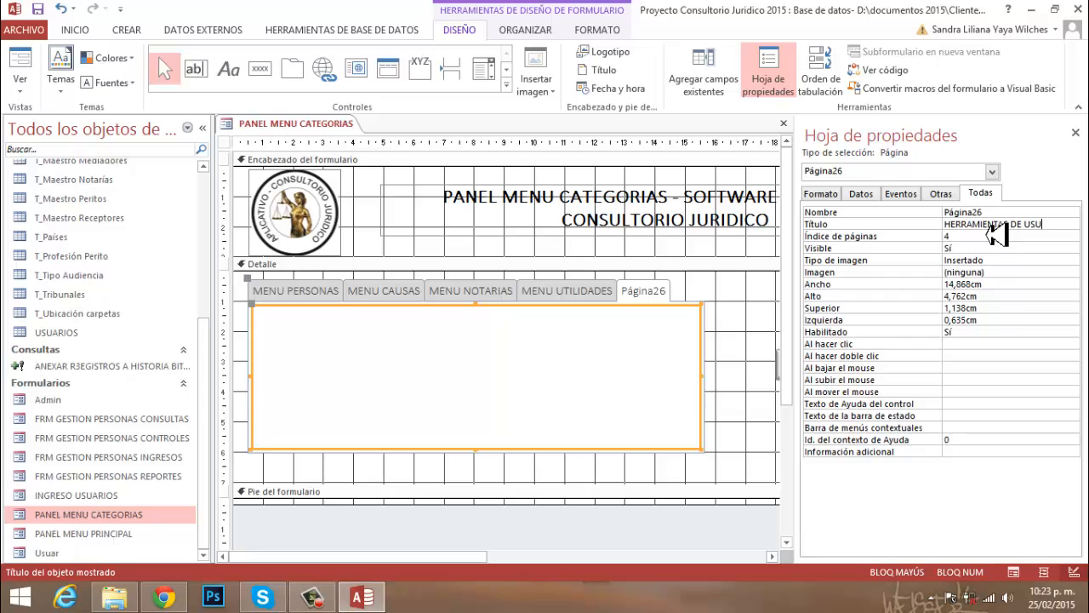
Finish titling the fifth tab page HERRAMIENTAS DE USUARIO and close its property sheet.
key("Return")
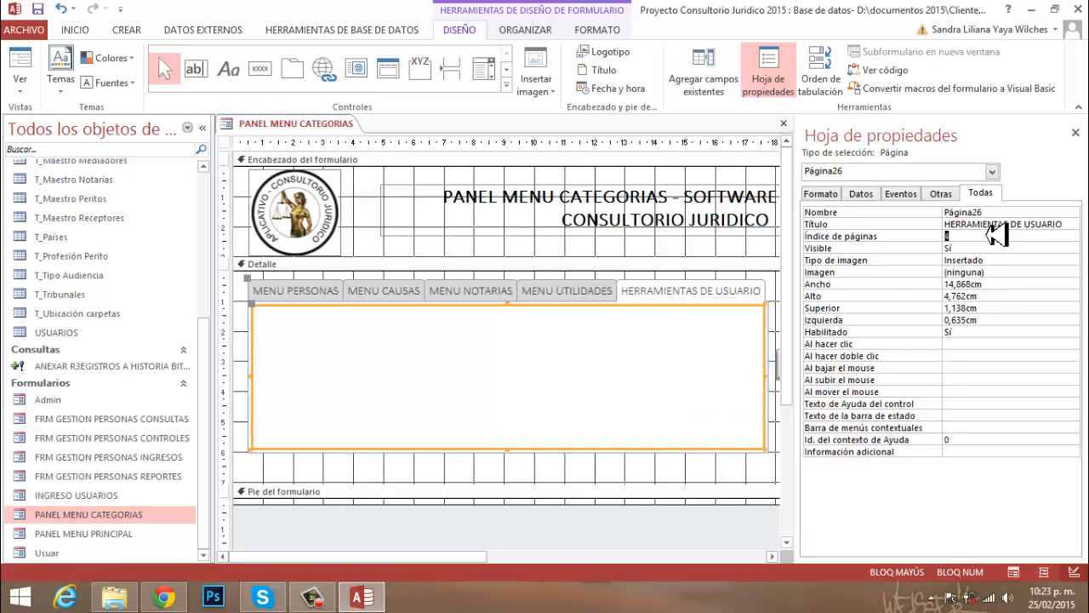
left_click(1076, 133)
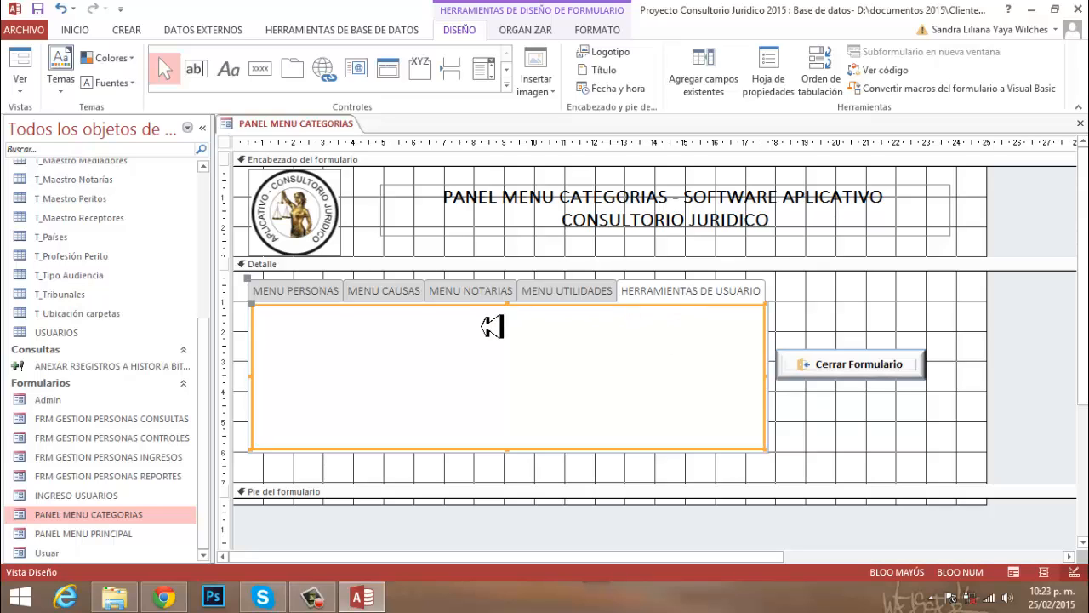
left_click(826, 313)
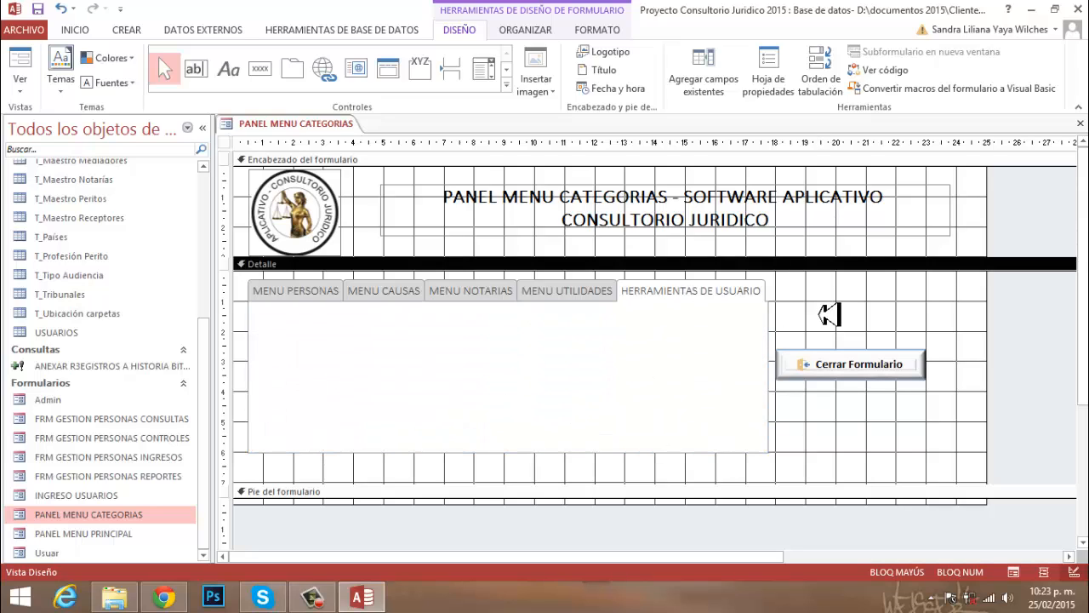
Format the whole tab control with a blue tab fill and black, bold tab captions.
left_click(261, 293)
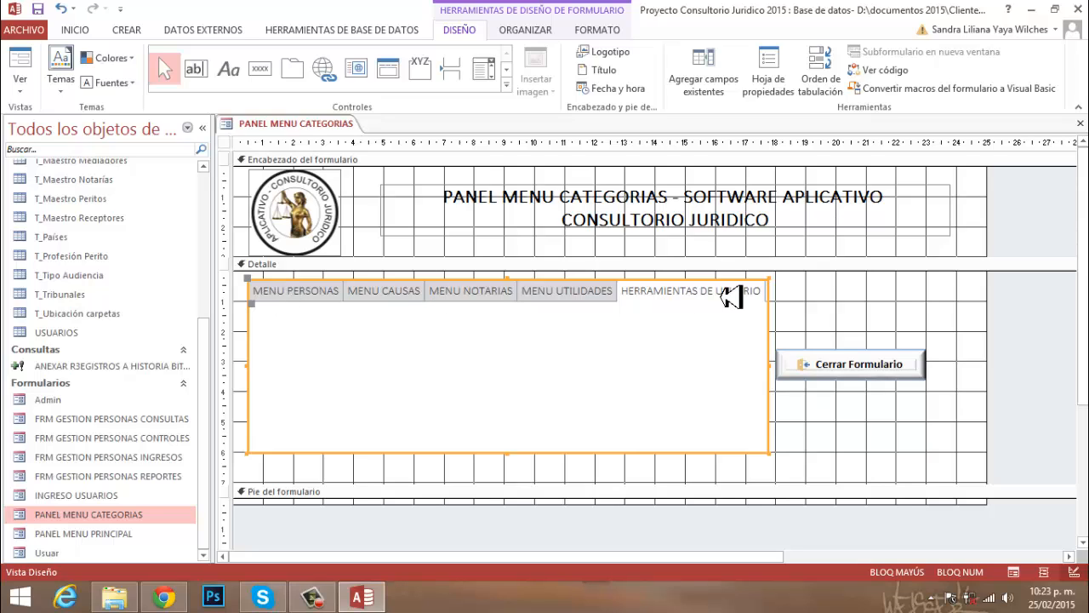
left_click(851, 306)
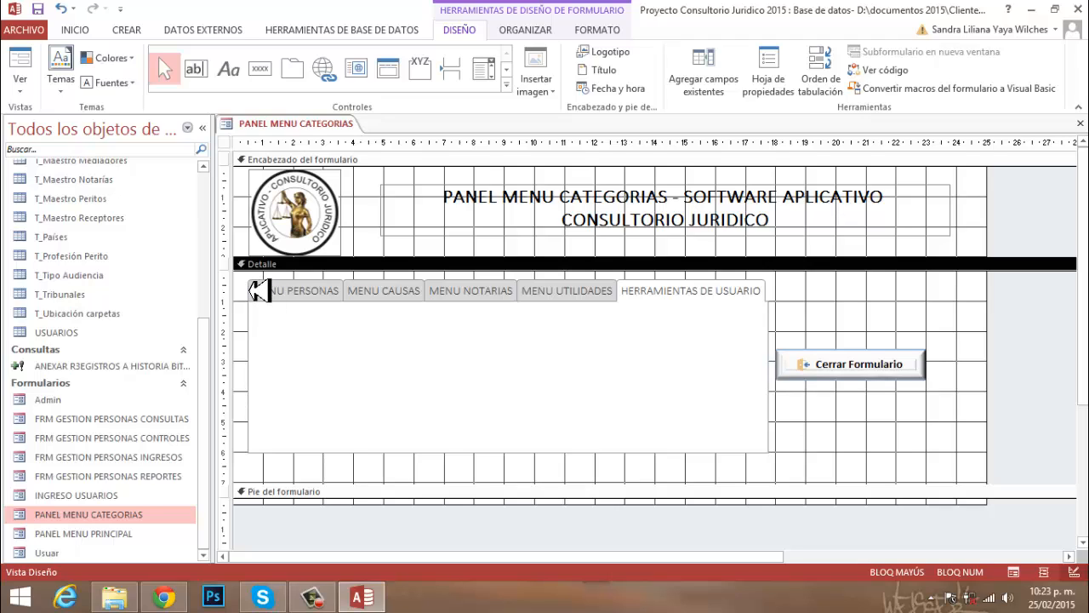
left_click(258, 290)
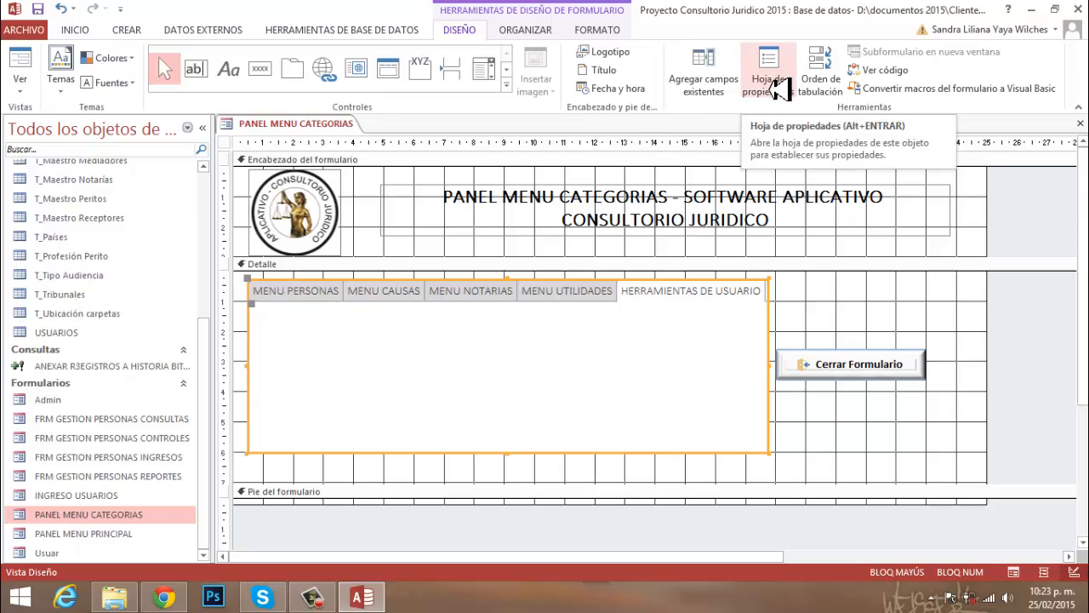
left_click(617, 33)
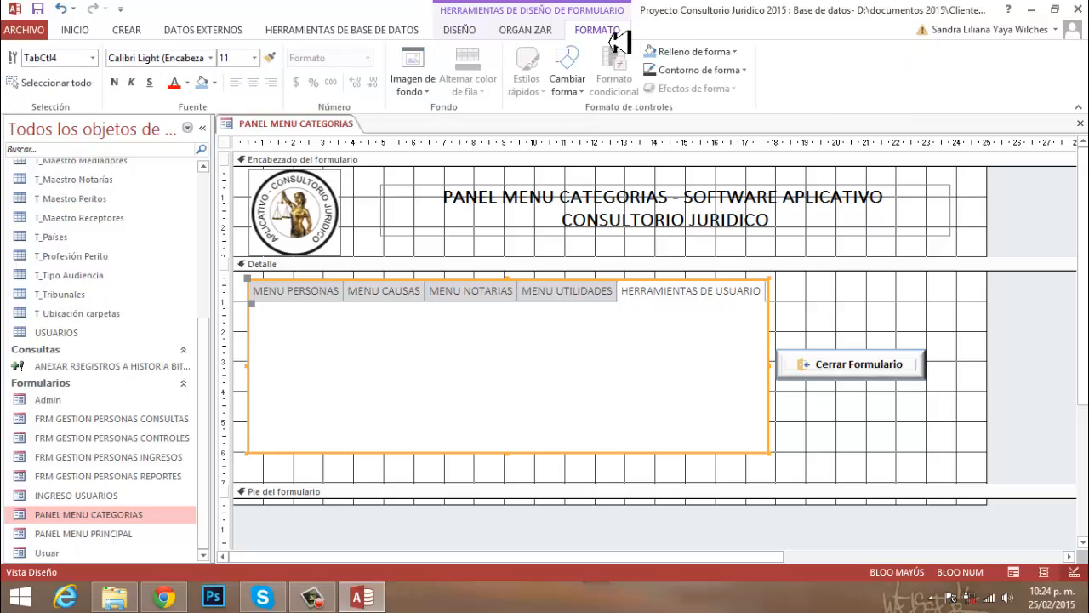
left_click(201, 82)
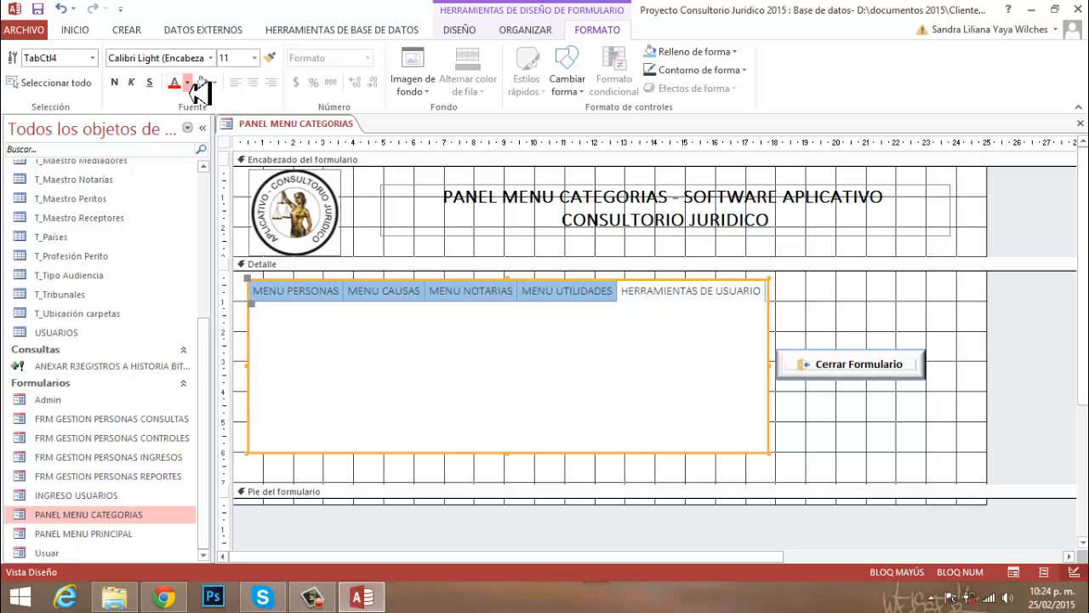
left_click(188, 85)
left_click(184, 104)
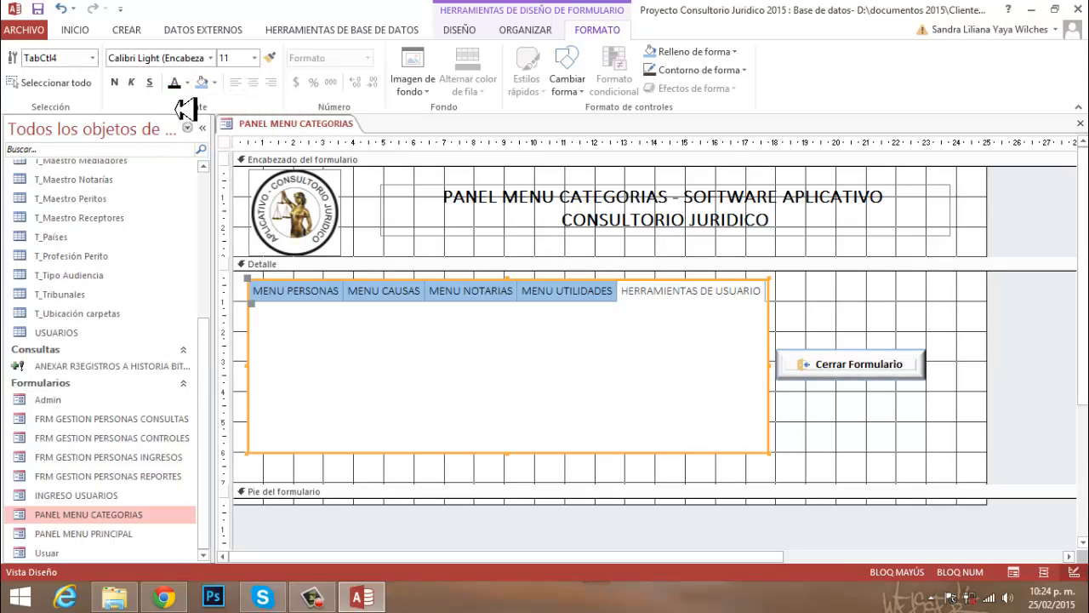
left_click(115, 83)
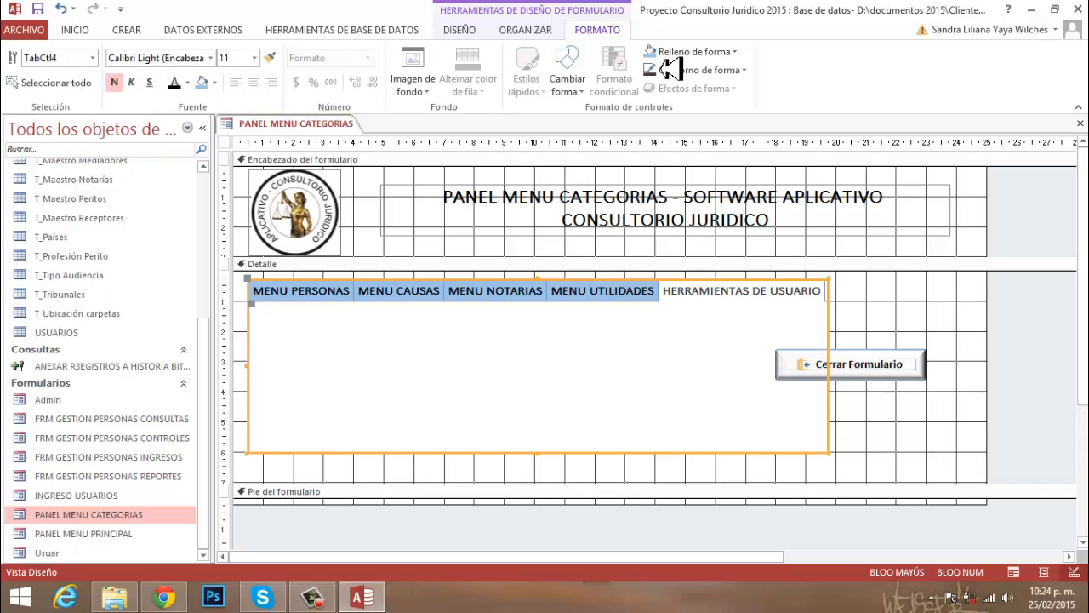
Apply a diagonal gradient from the Variaciones de oscuro set to the tab control's fill.
left_click(737, 56)
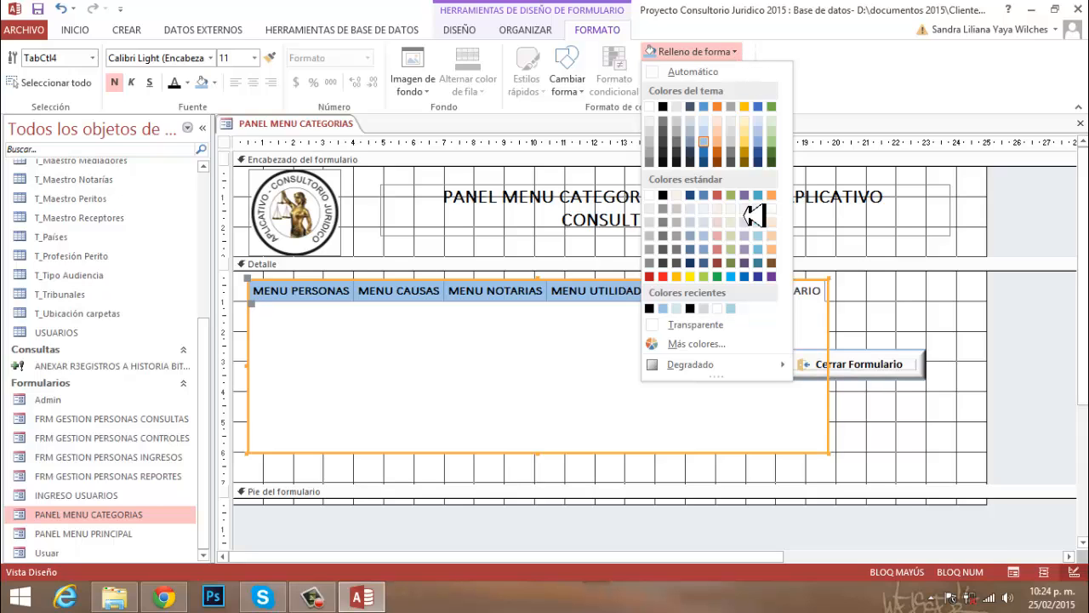
mouse_move(754, 375)
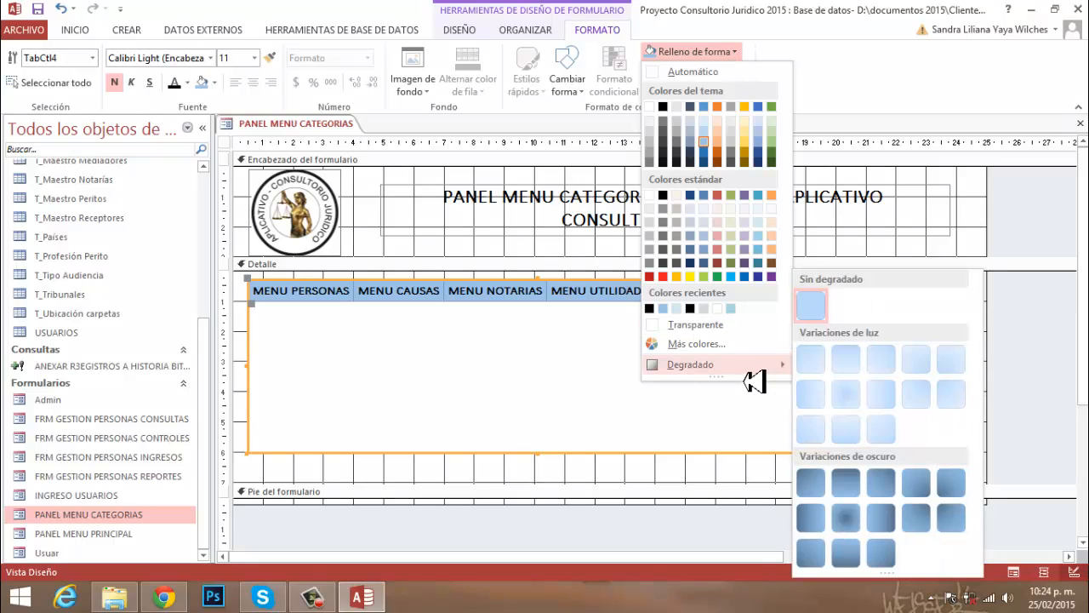
left_click(916, 490)
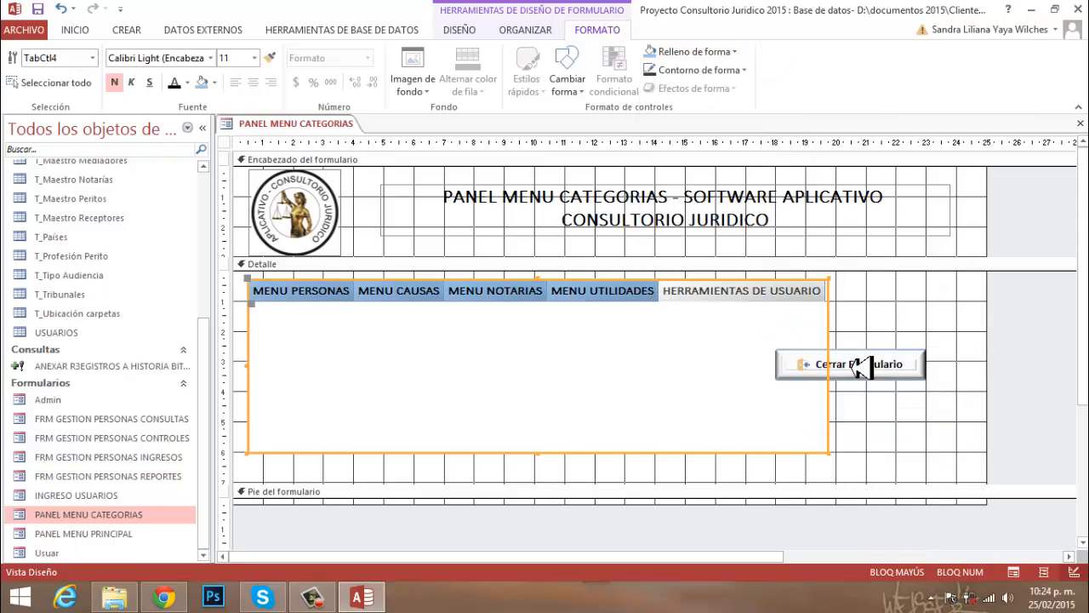
Move the Cerrar Formulario button to the right of the tab control and shift the tab control down about 1 cm.
left_click(887, 377)
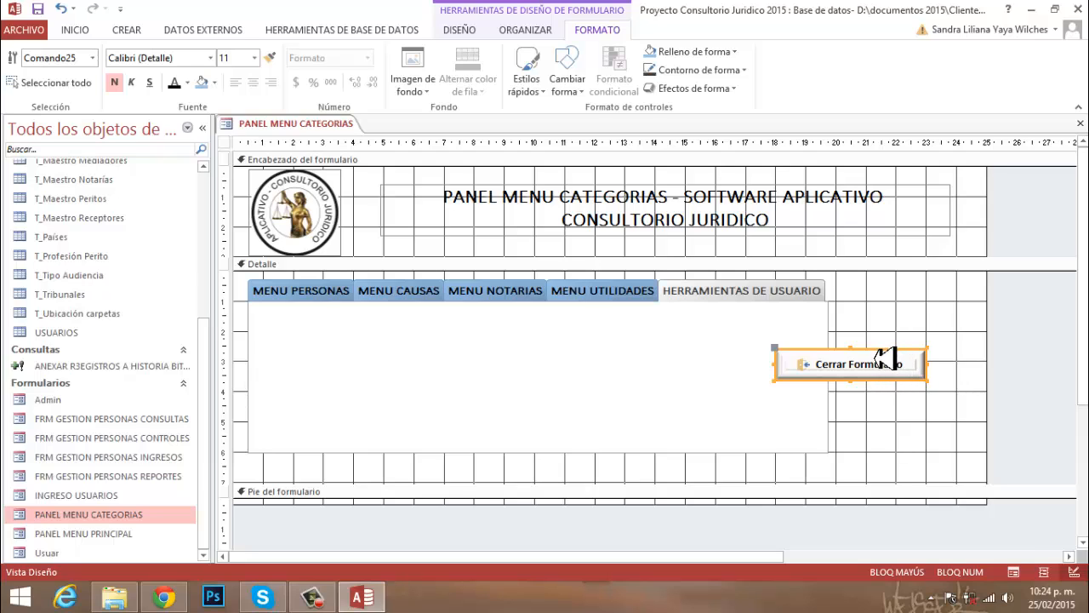
left_click_drag(876, 359, 935, 296)
left_click(748, 315)
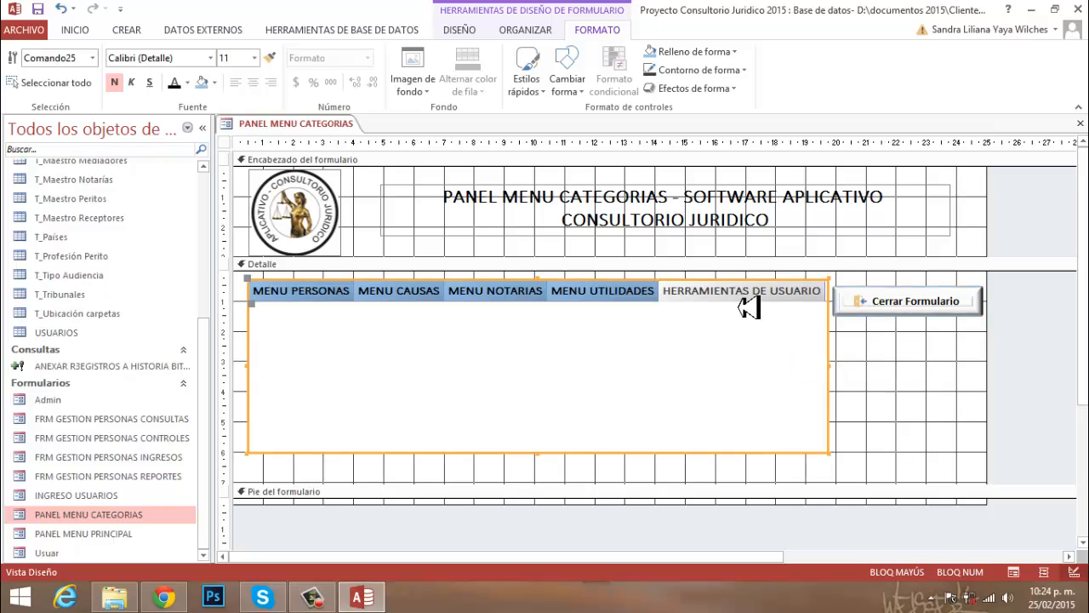
key("Down")
key("Down")
key("Down")
key("Down")
key("Down")
key("Down")
key("Down")
key("Down")
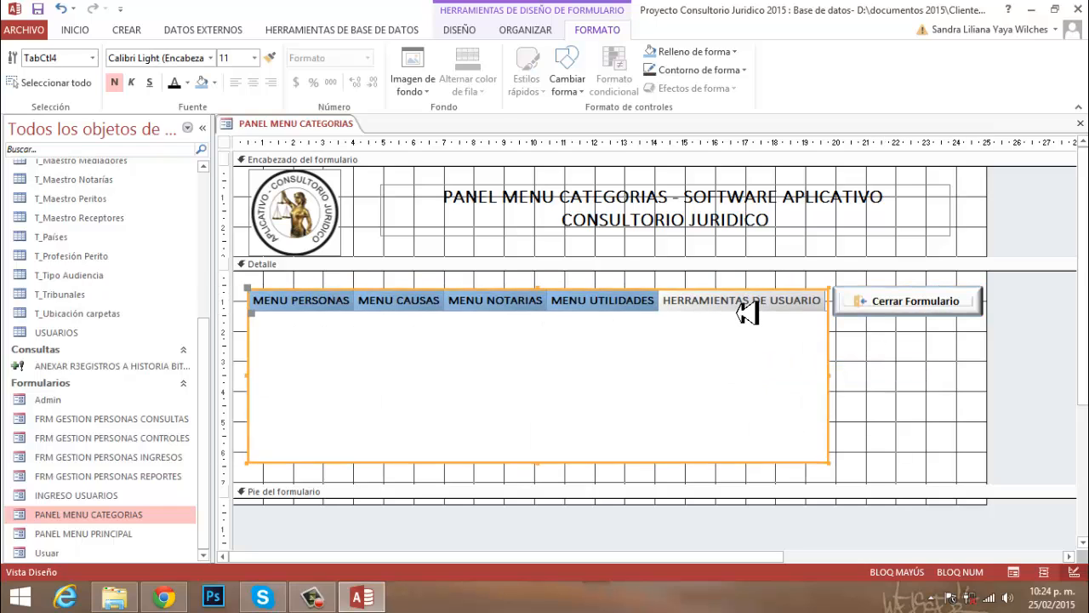
key("Down")
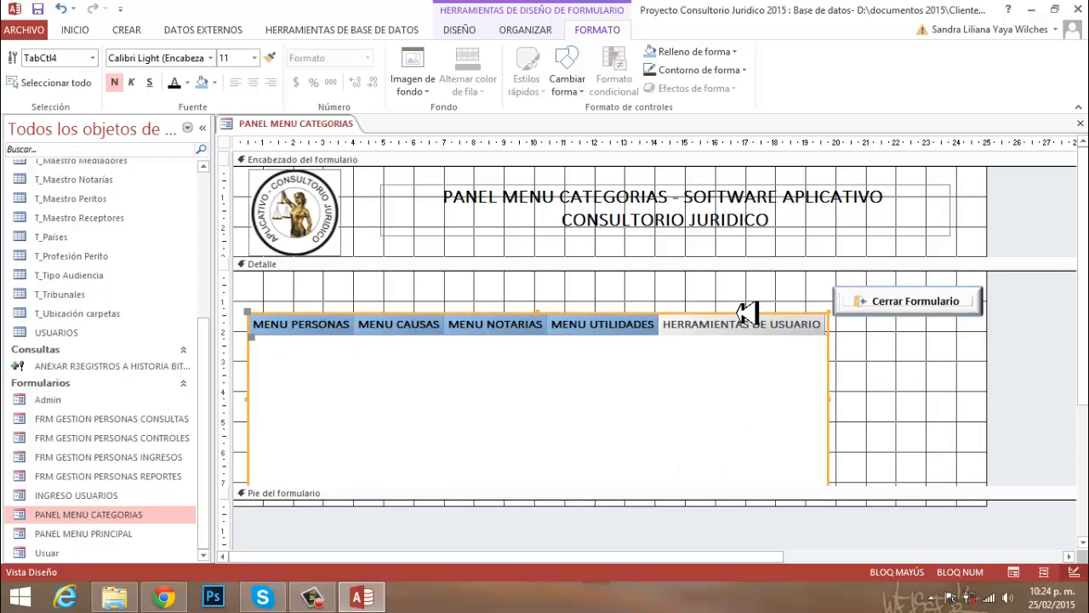
Move the Cerrar Formulario button into the free space above the tab control.
left_click(861, 311)
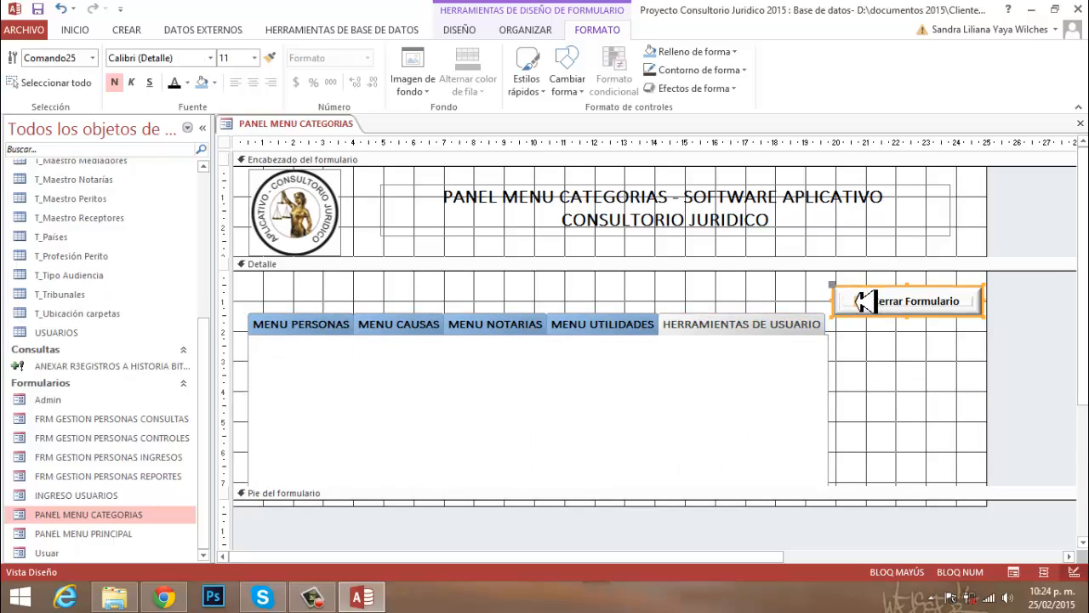
left_click_drag(864, 296, 628, 282)
left_click(778, 300)
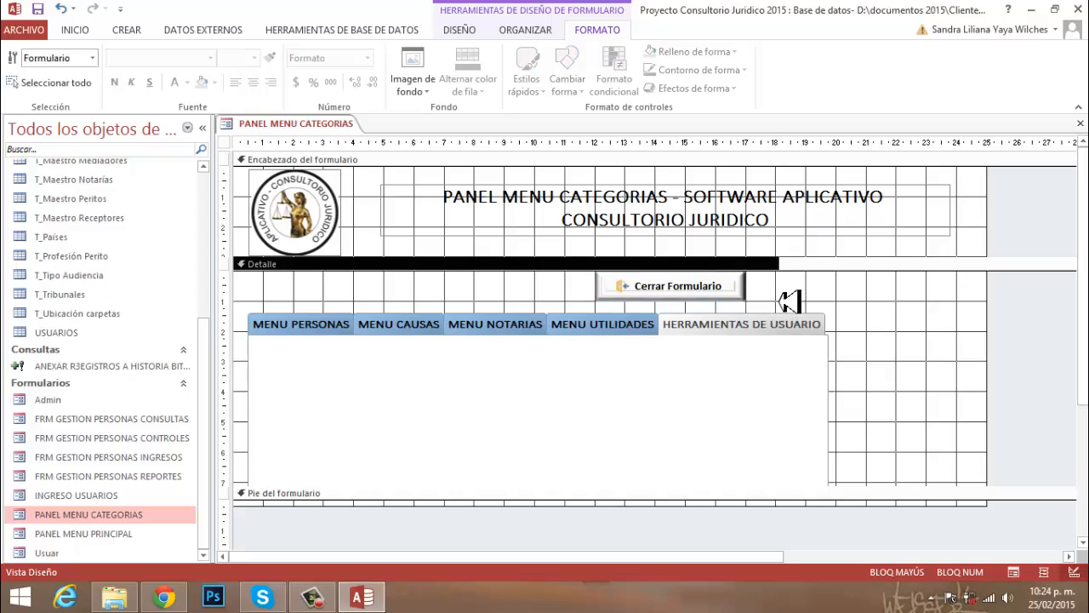
Widen the tab control almost to the form's right edge, giving its pages a width of about 23 cm.
left_click(832, 349)
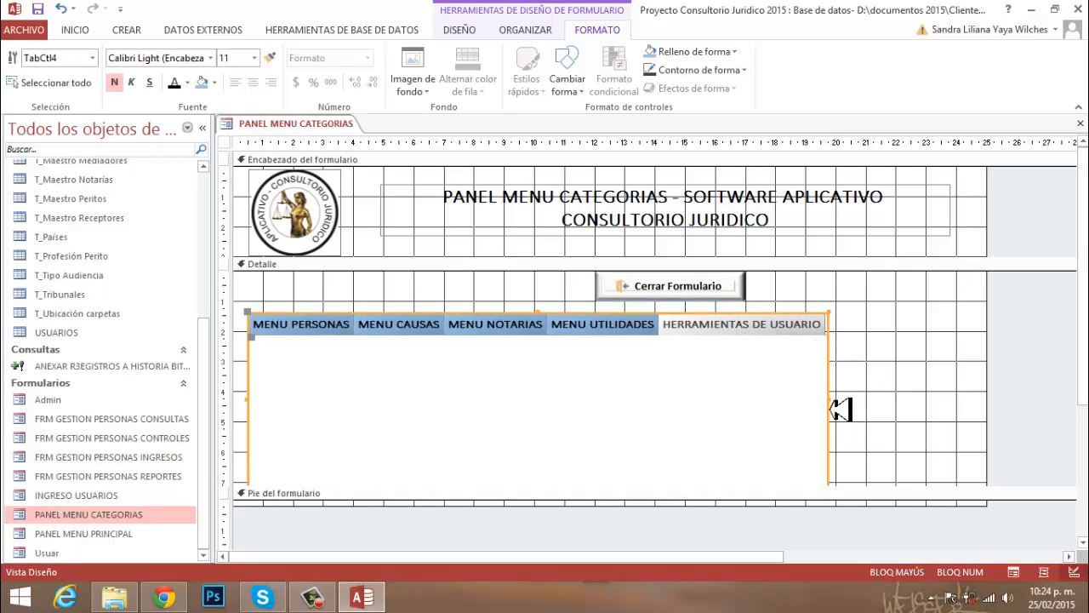
left_click_drag(840, 409, 970, 406)
left_click(829, 302)
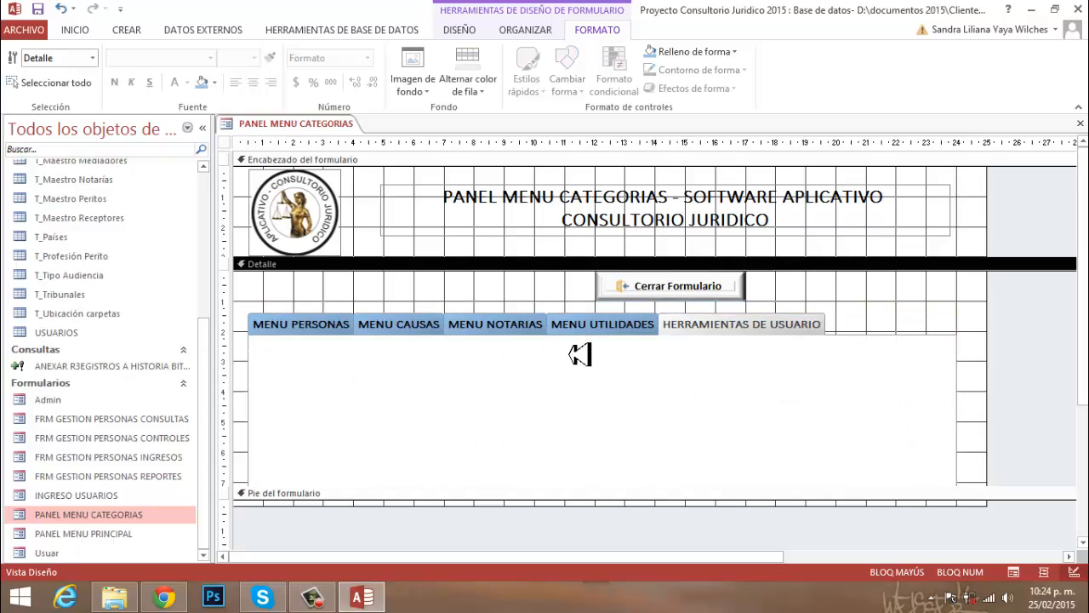
Extend the Detalle section to a height of about 8 cm so the whole tab control fits.
left_click(991, 502)
left_click(999, 502)
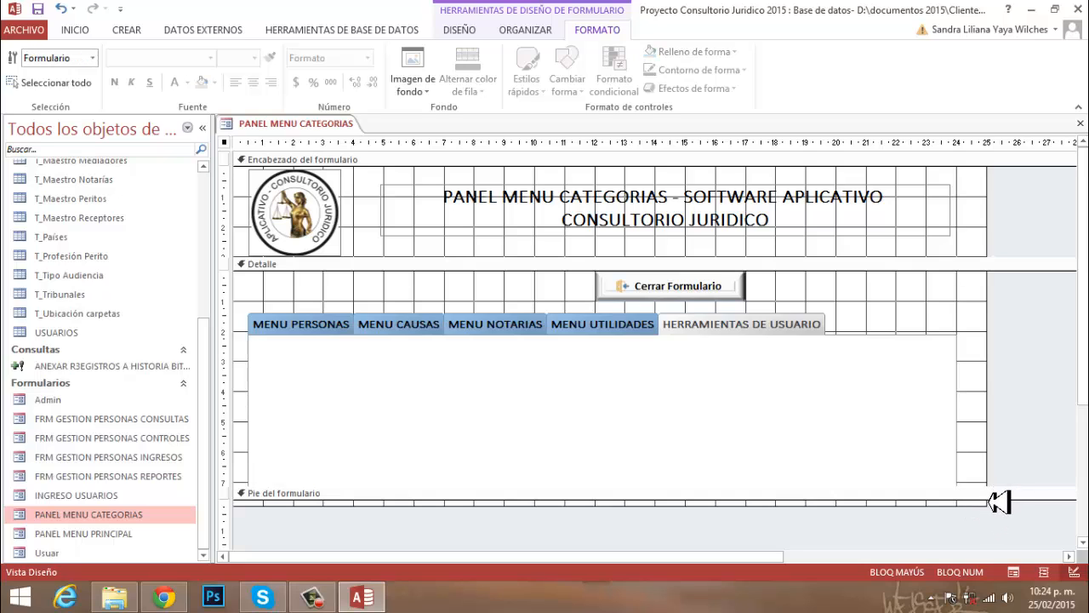
left_click_drag(997, 501, 996, 525)
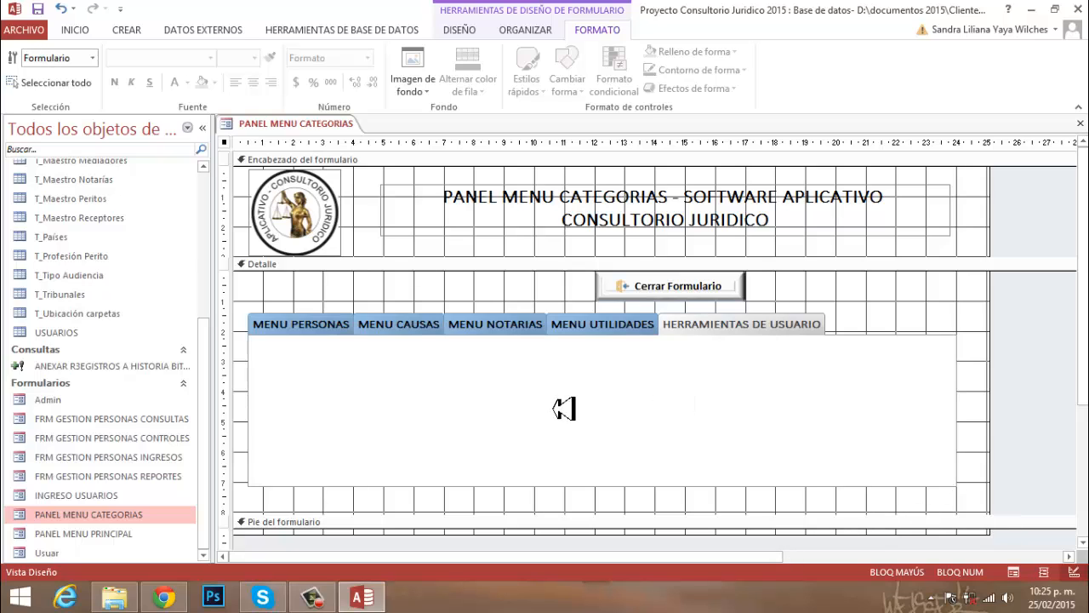
left_click(637, 409)
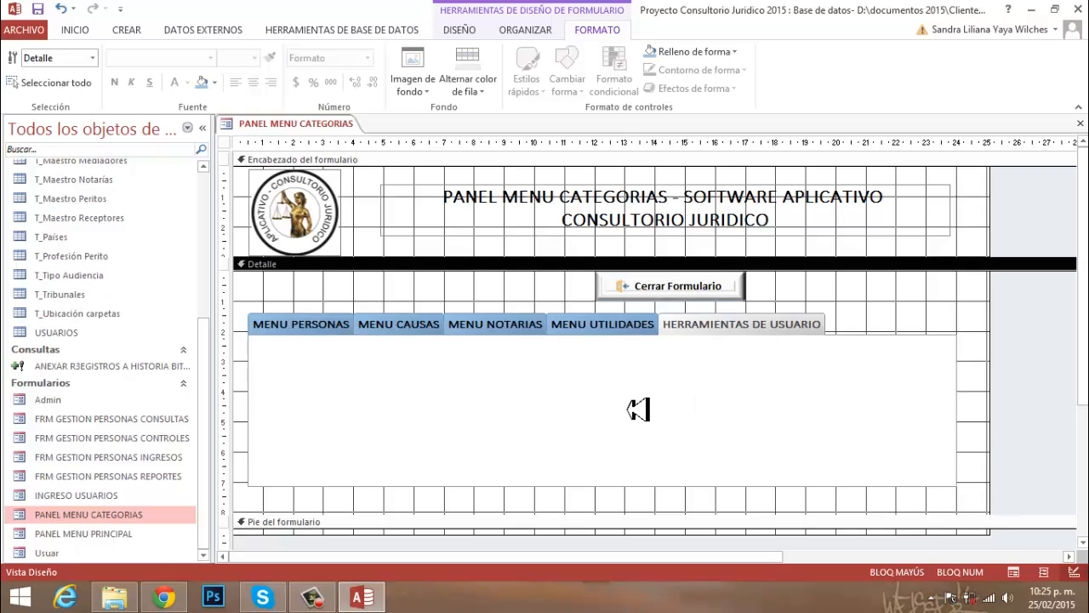
Nudge the tab control about 0.3 cm to the right to center it in the form.
left_click(564, 324)
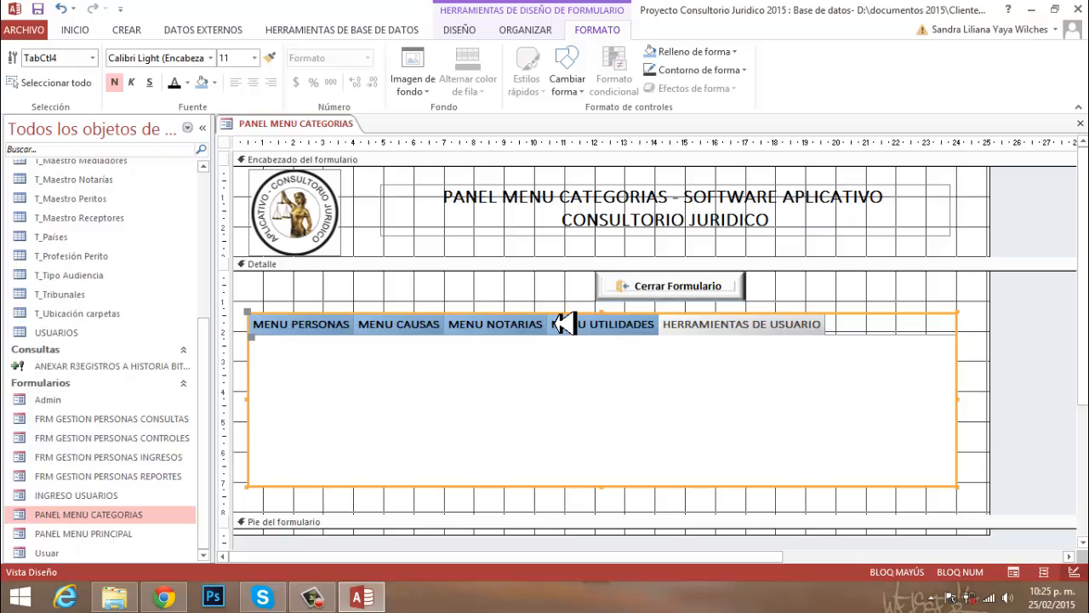
left_click_drag(564, 324, 567, 325)
key("Right")
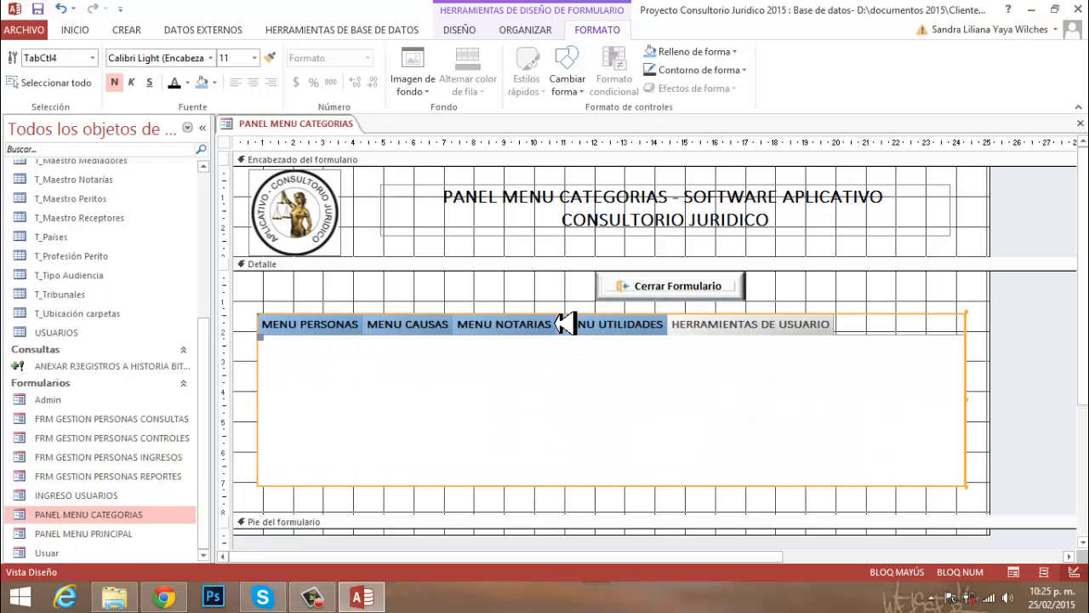
left_click(800, 306)
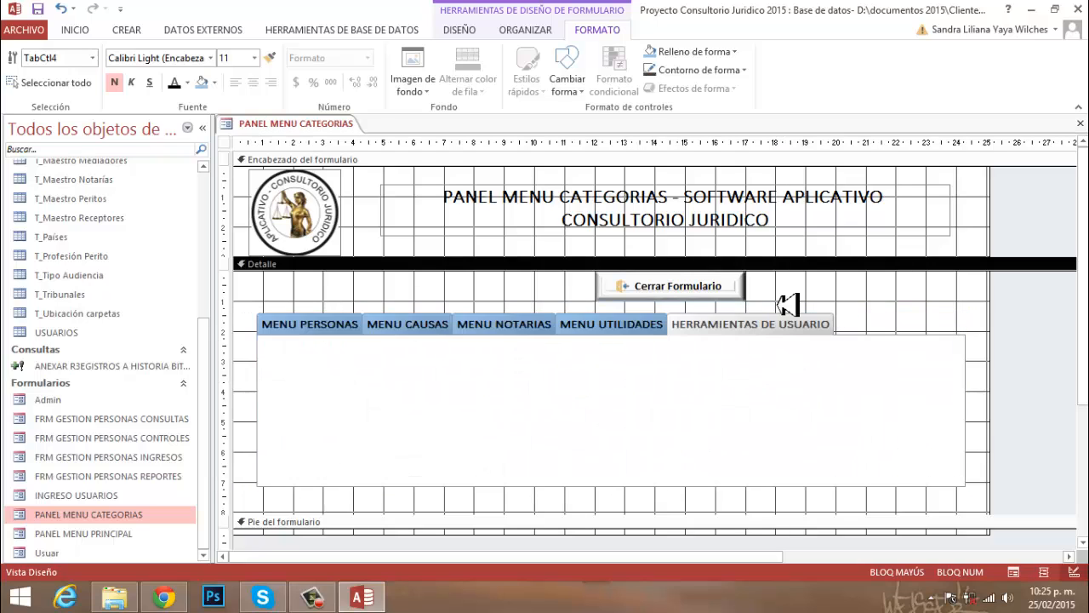
Shift the Cerrar Formulario button about 2 cm to the left to center it above the tab control.
left_click(707, 296)
key("Left")
key("Left")
key("Left")
key("Left")
key("Left")
key("Left")
key("Left")
key("Left")
key("Left")
key("Left")
key("Left")
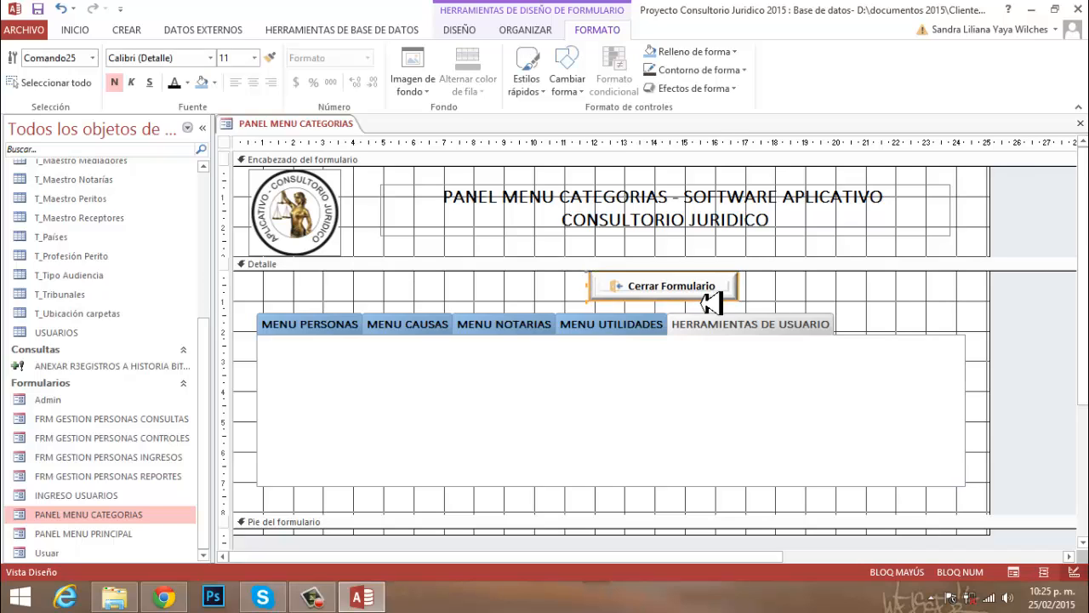
key("Left")
key("Left")
key("Left")
key("Left")
key("Left")
key("Left")
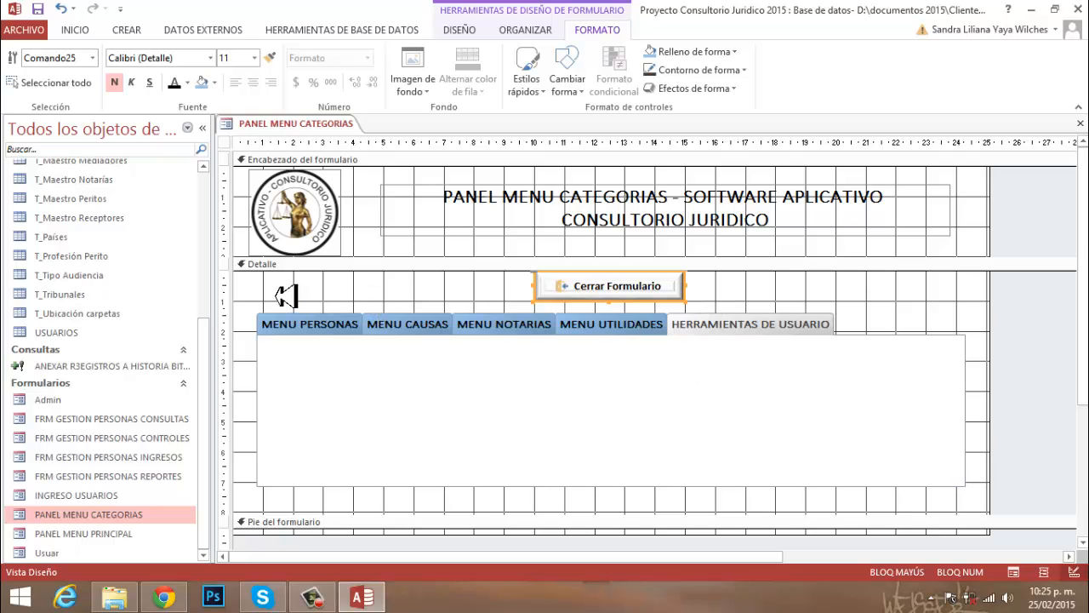
left_click(375, 308)
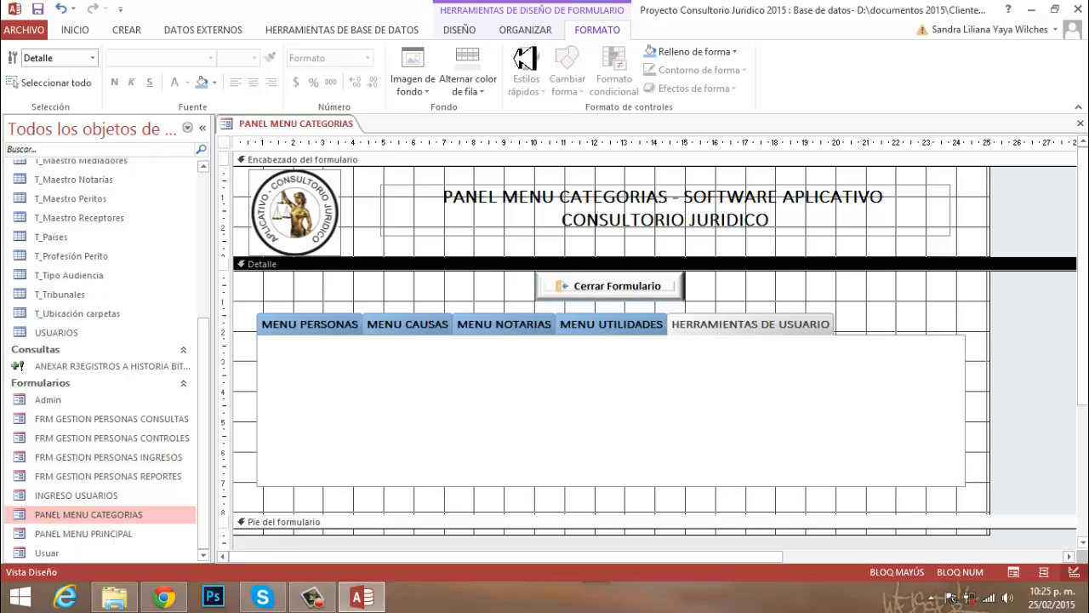
left_click(460, 30)
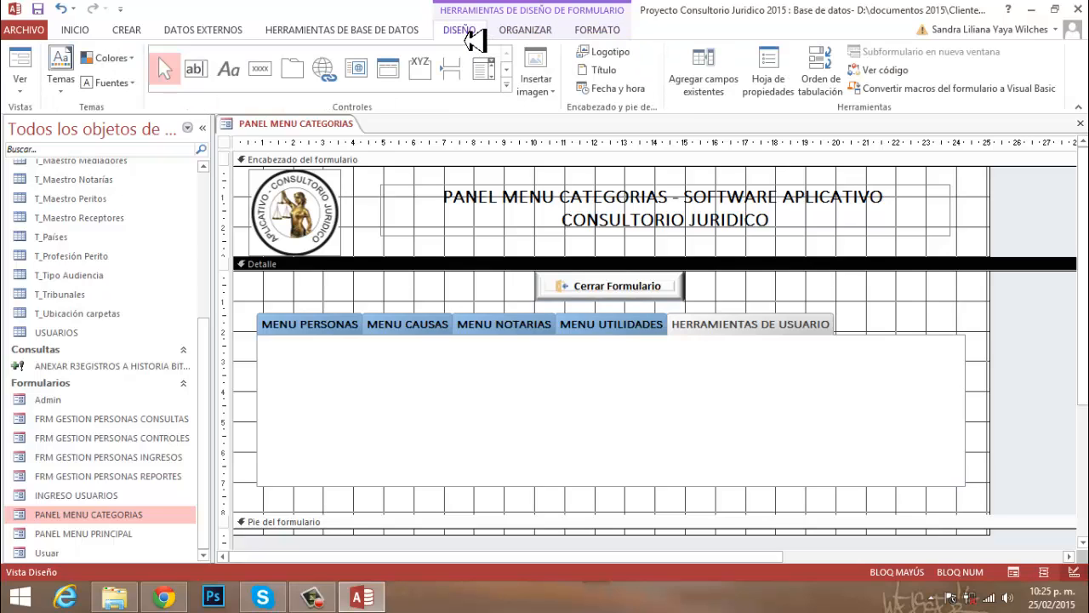
left_click(262, 75)
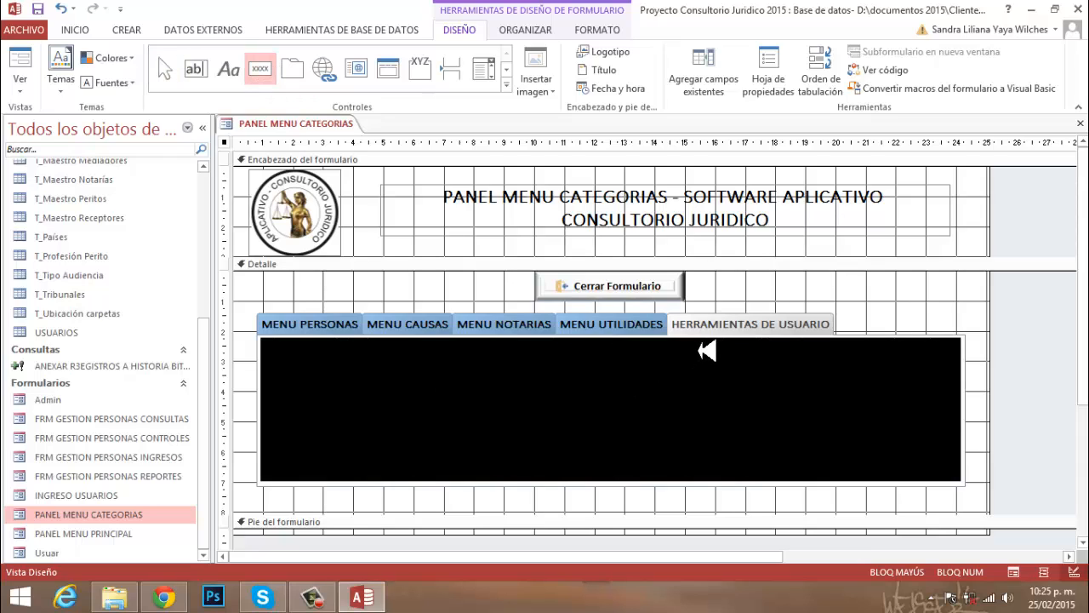
left_click(251, 77)
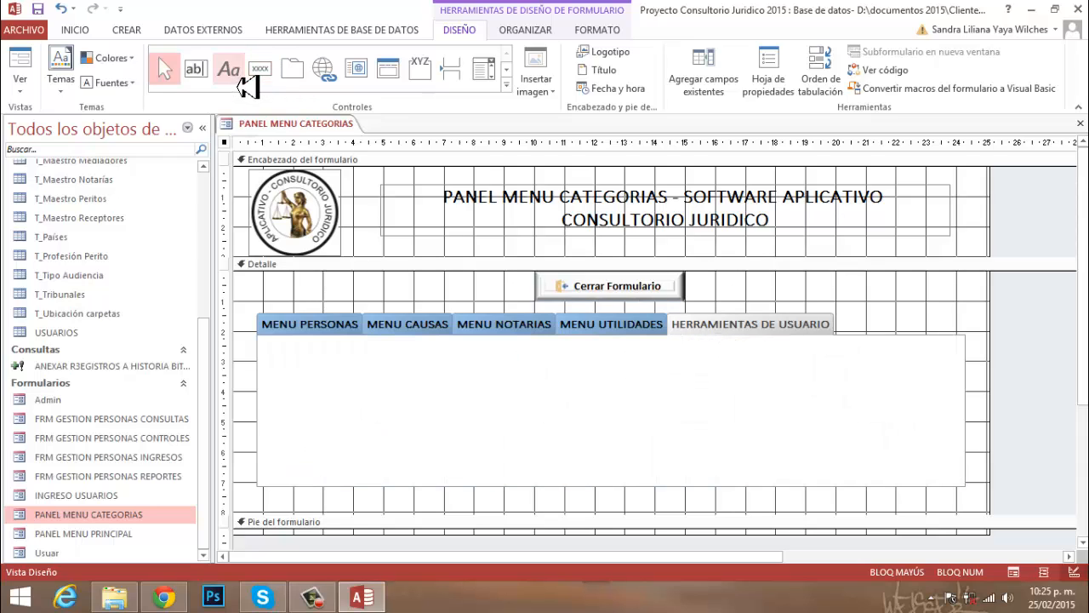
left_click(770, 337)
left_click(770, 335)
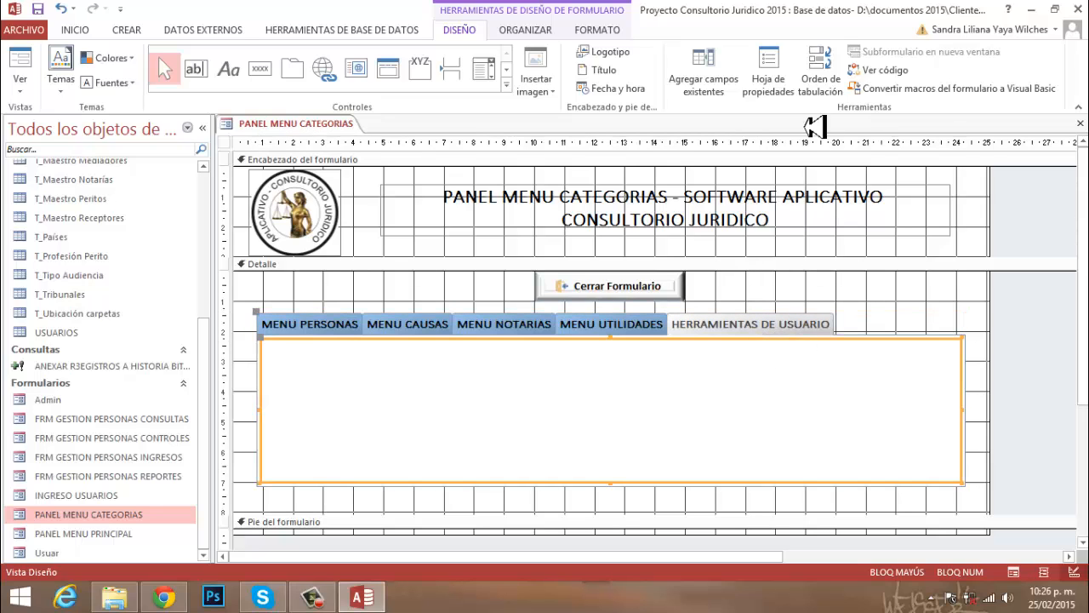
left_click(770, 82)
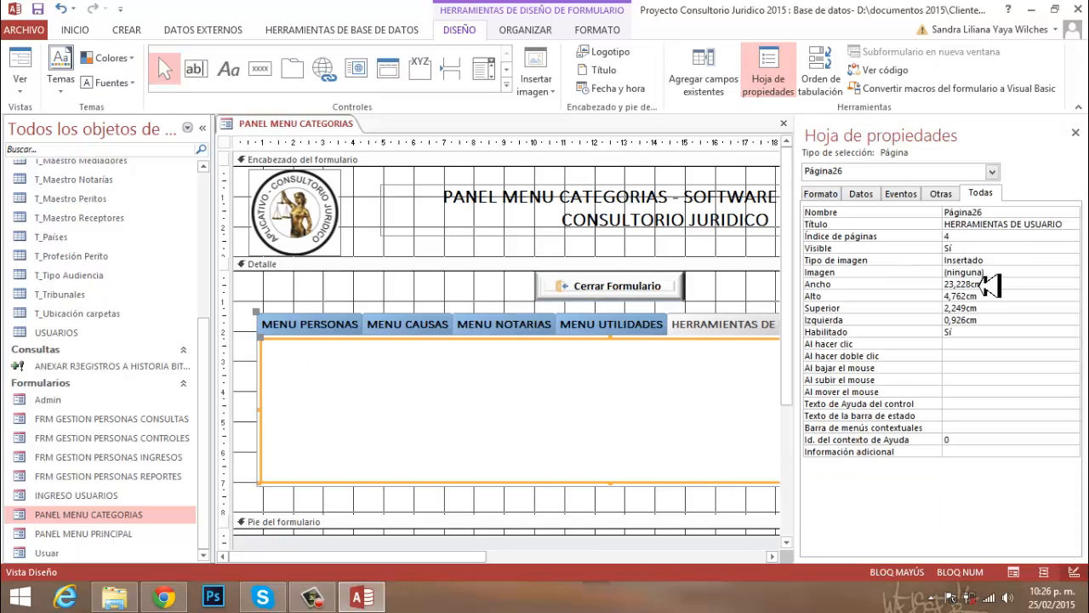
left_click(1076, 133)
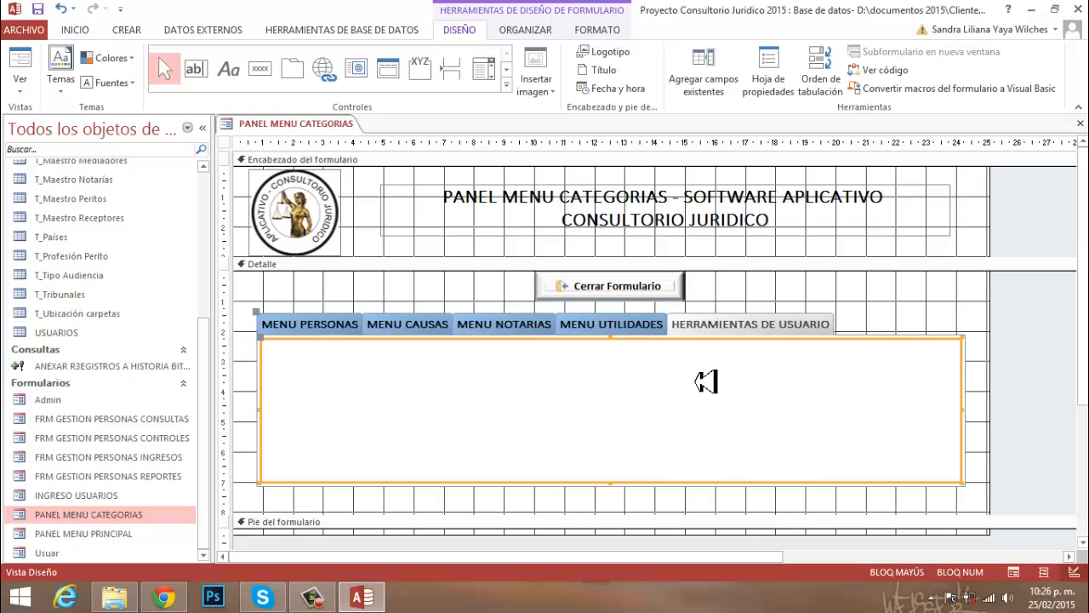
Add a command button to the HERRAMIENTAS DE USUARIO page that runs the query ANEXAR R3EGISTROS A HISTORIA BITACORA (Otras, Ejecutar consulta).
left_click(261, 68)
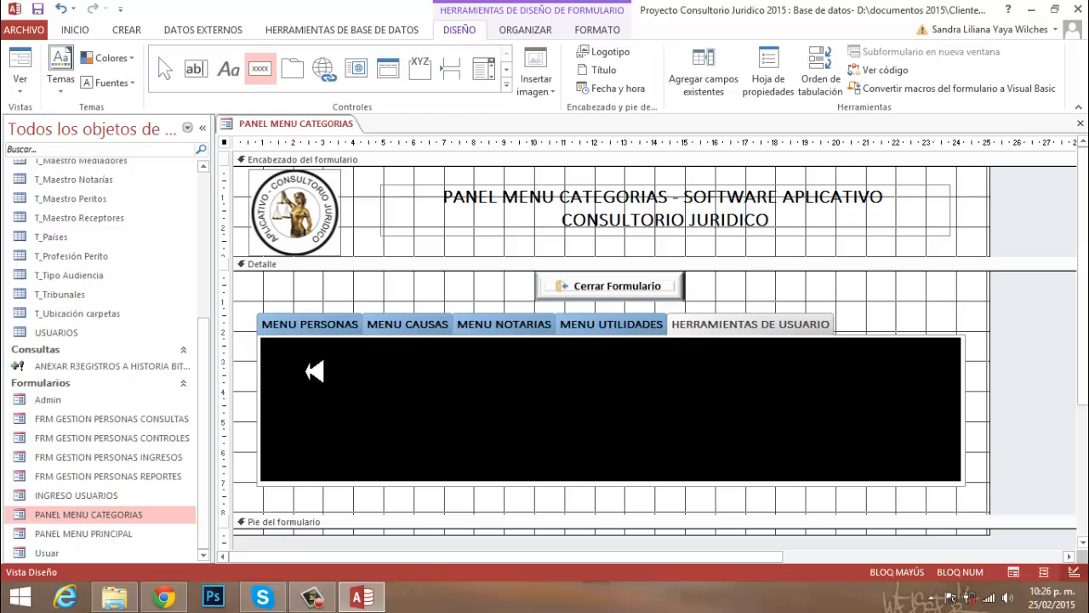
left_click(314, 371)
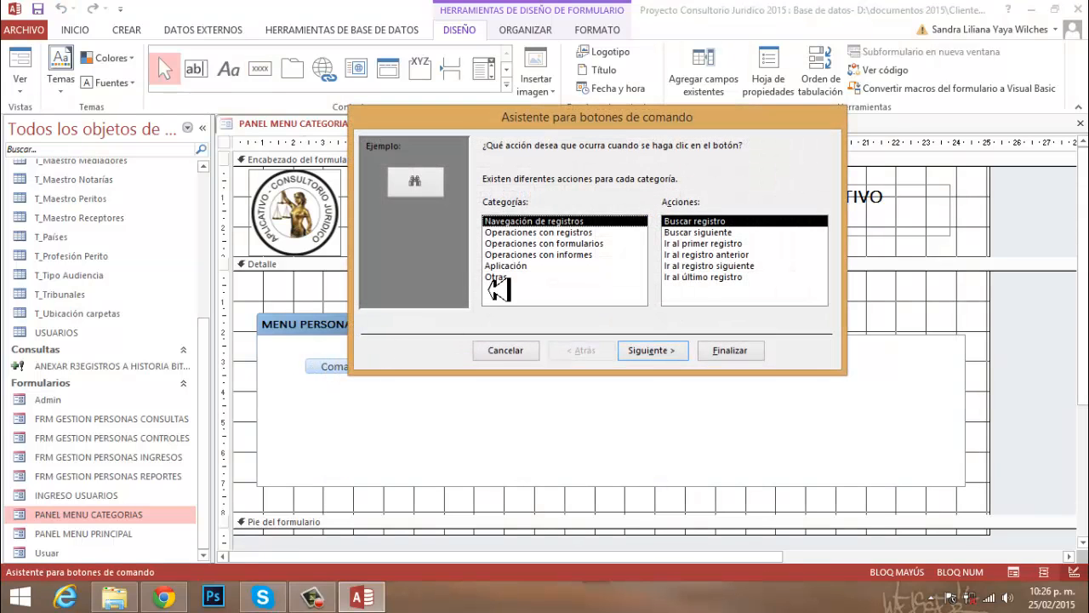
left_click(507, 269)
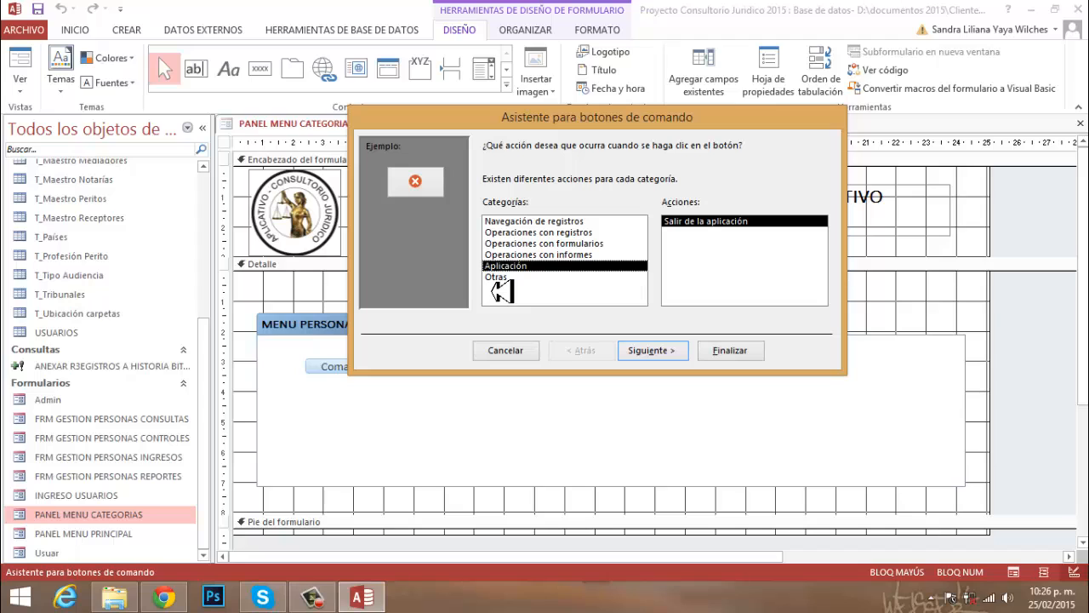
left_click(497, 281)
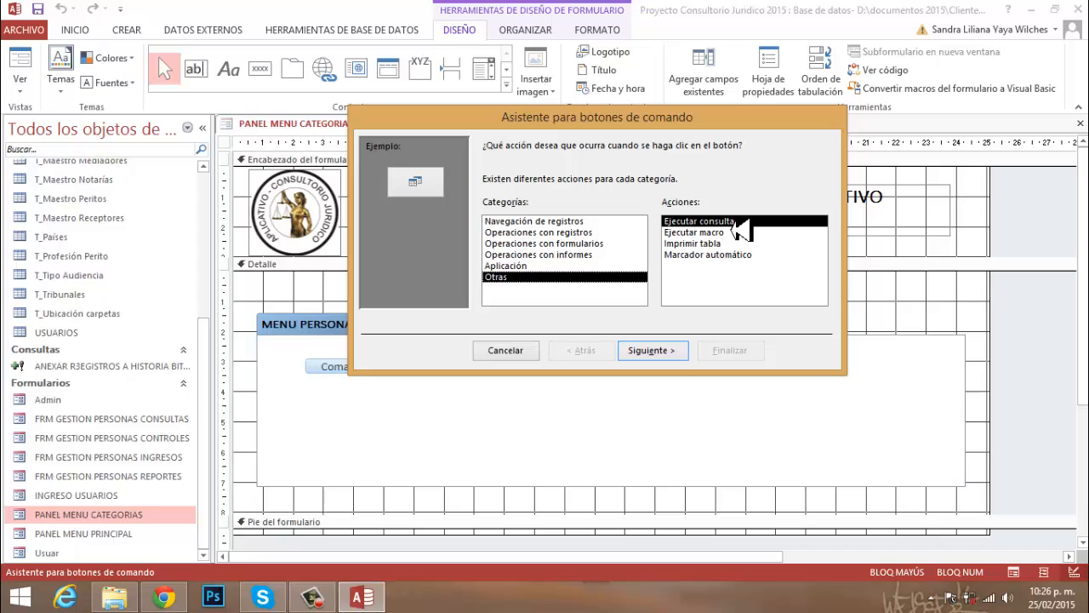
left_click(668, 356)
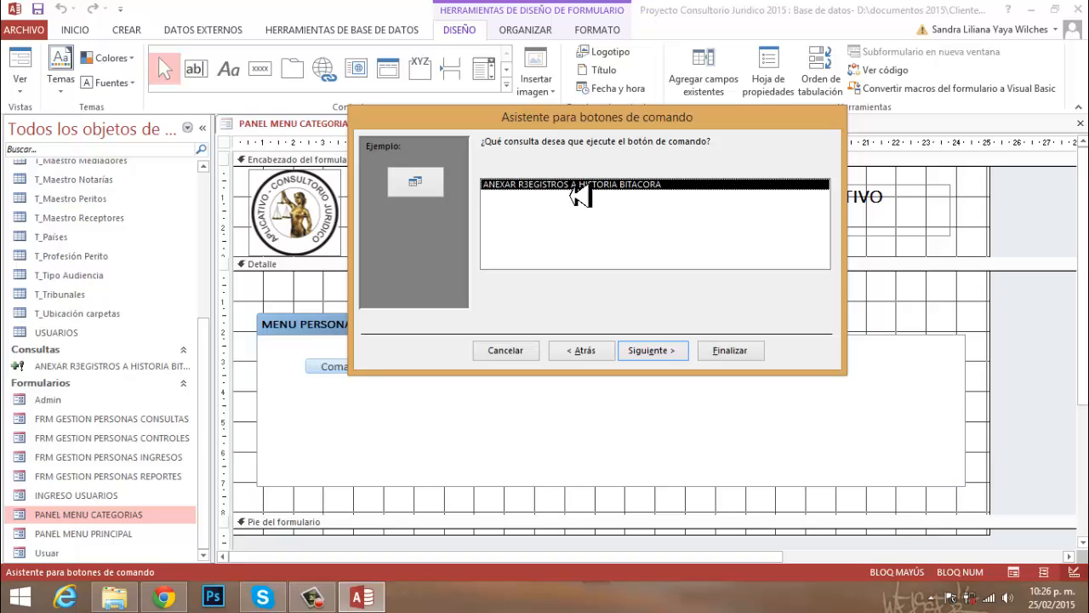
left_click(657, 357)
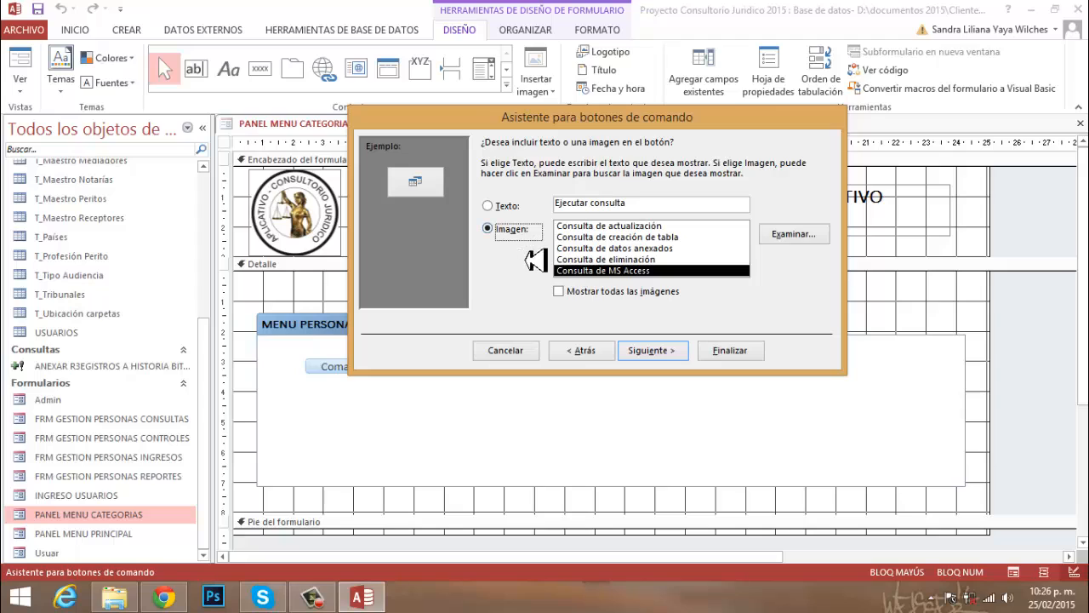
Give the new command button the image Consulta de datos anexados and finish the wizard with the default name.
left_click(654, 248)
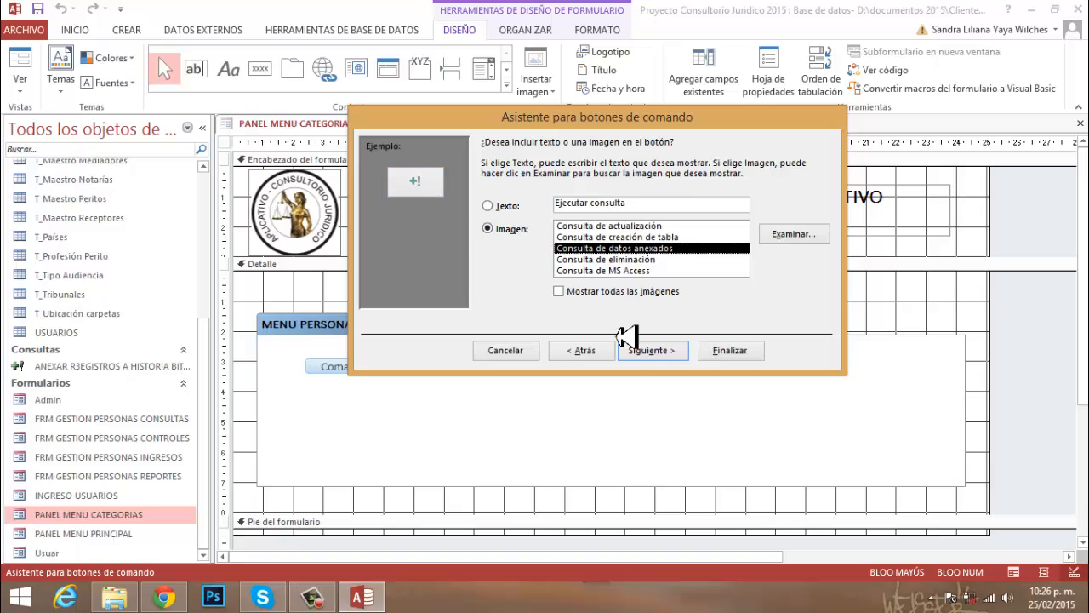
left_click(651, 353)
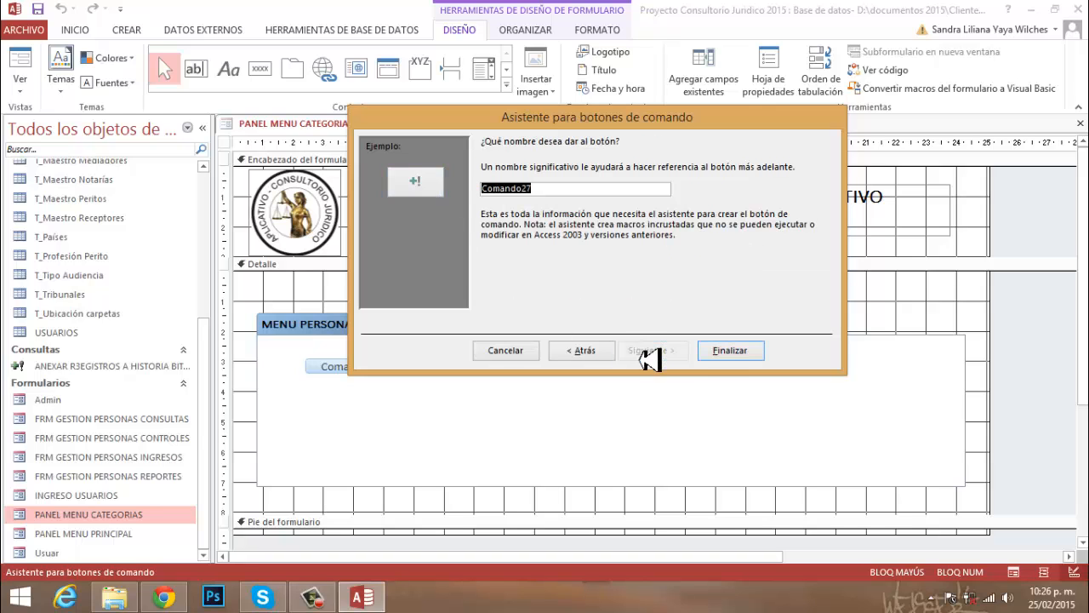
left_click(729, 352)
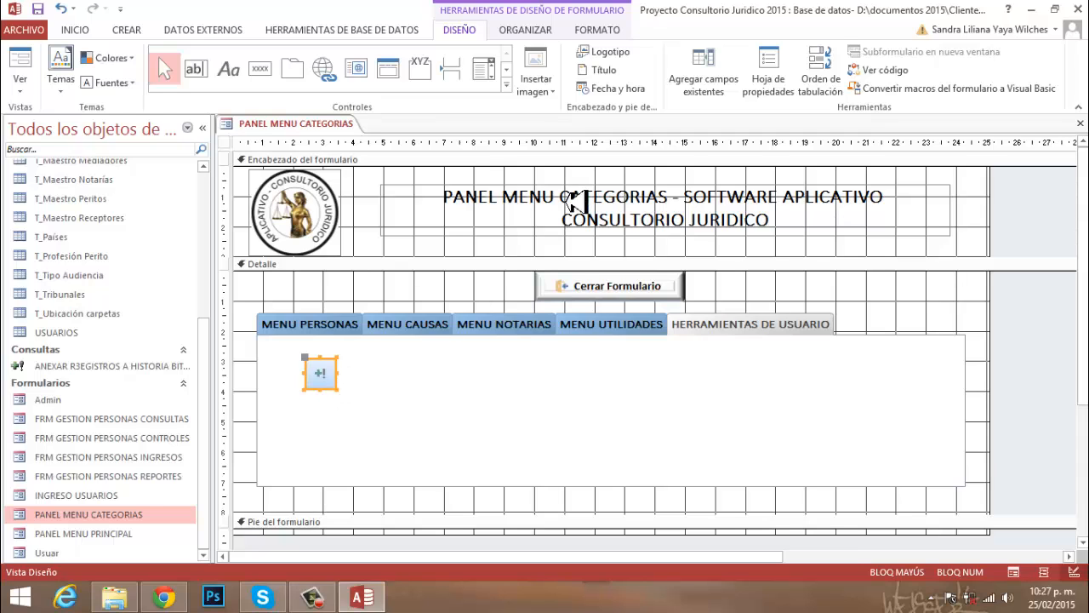
Place the new button's caption to the right of its image (Derecha) and set its title to GENERAR HISTORIA USUARIOS.
left_click(776, 79)
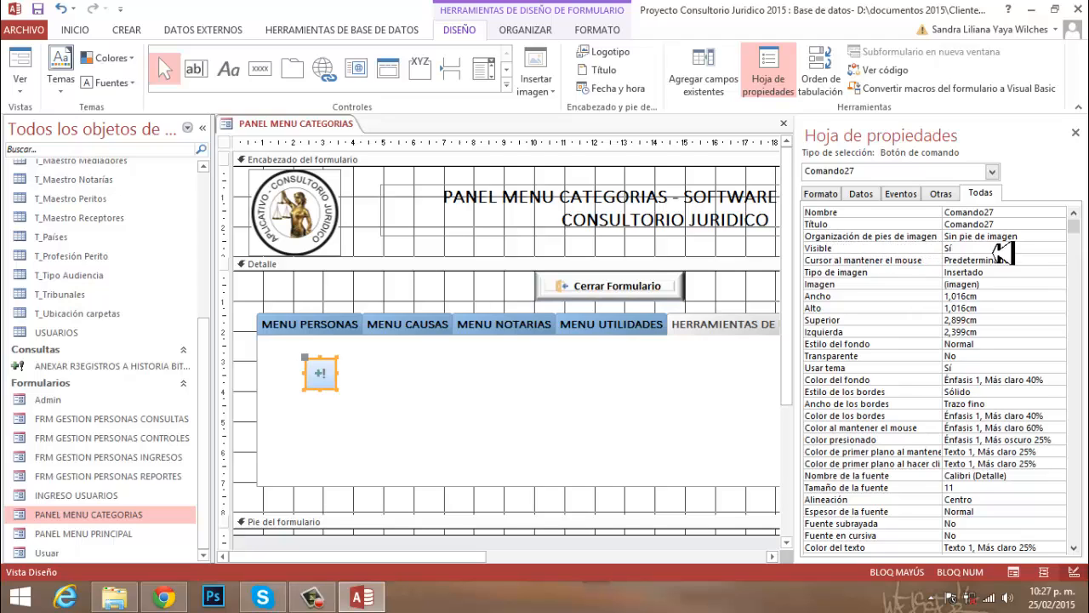
left_click(1044, 238)
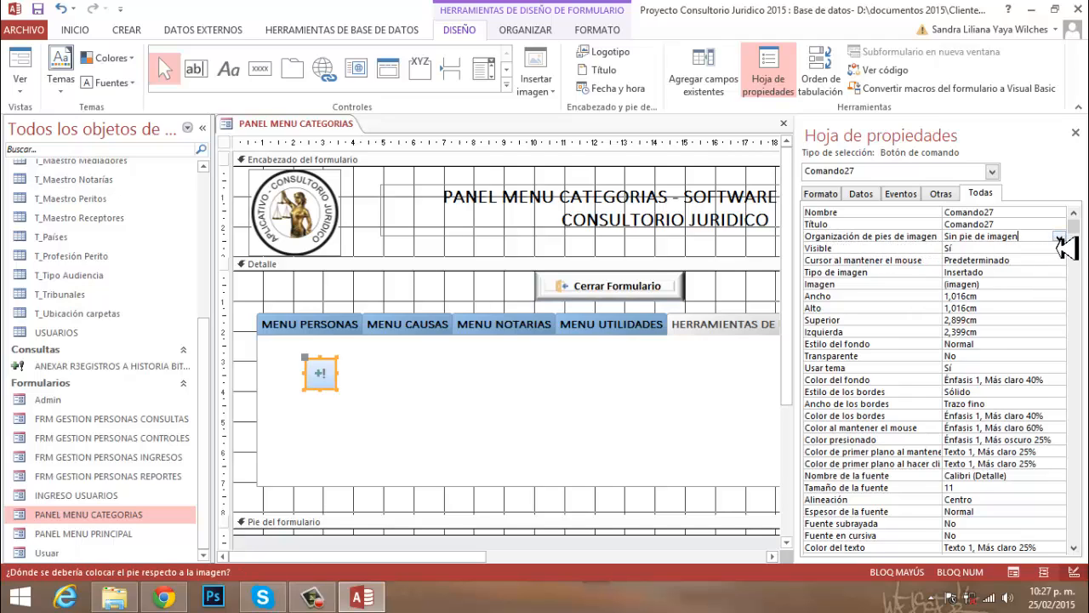
left_click(1059, 237)
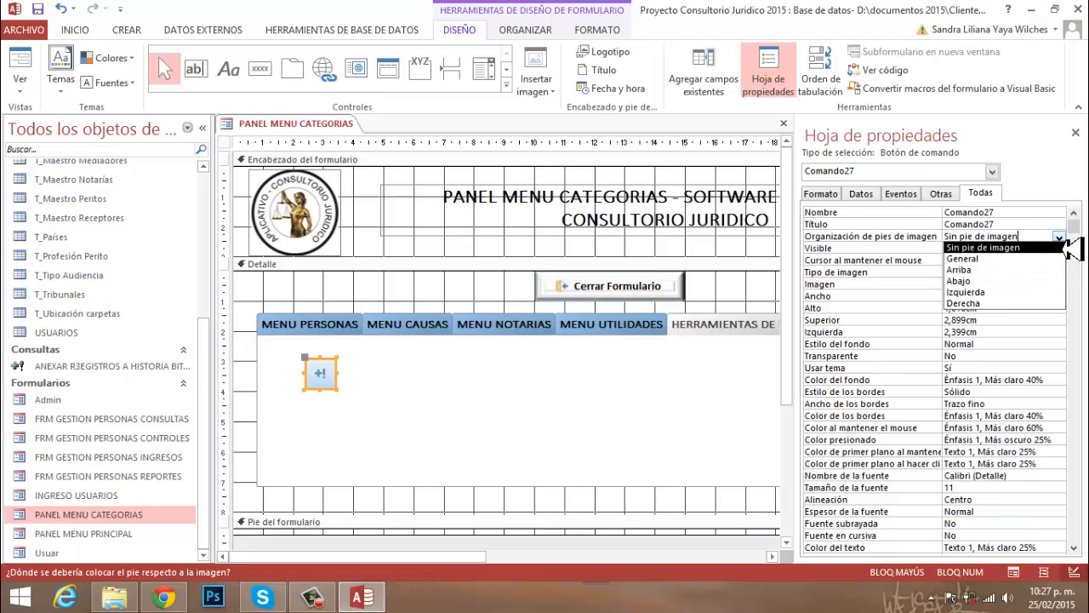
left_click(977, 303)
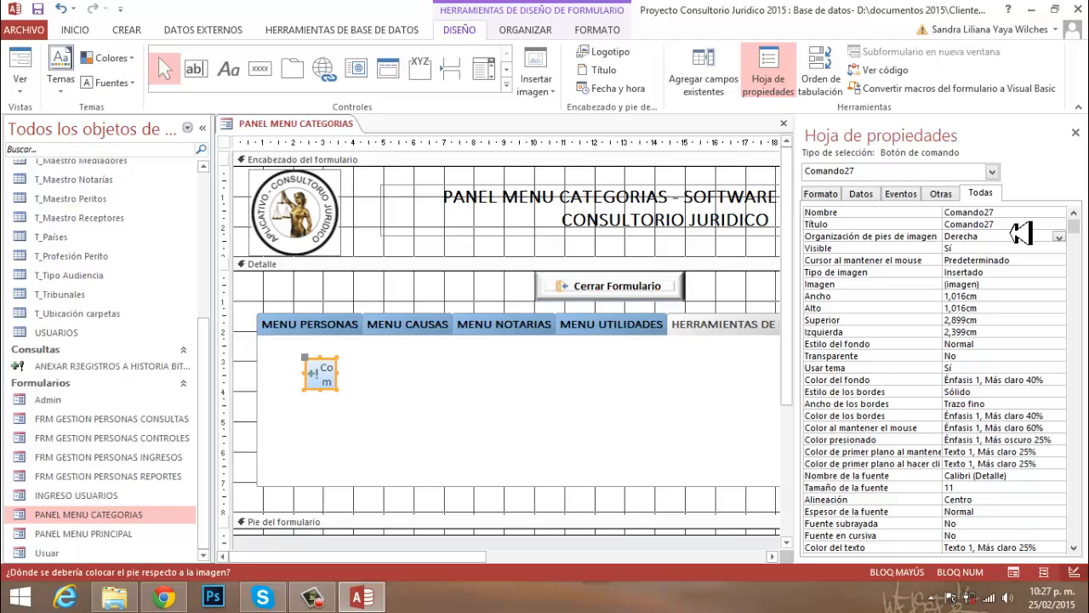
key("Up")
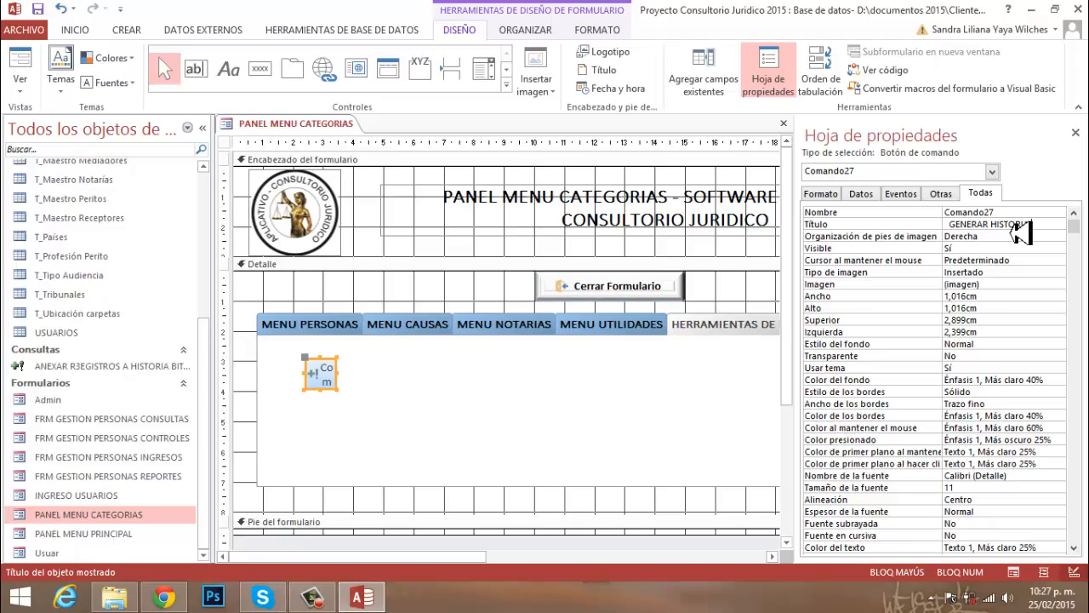
type("RIOS")
left_click(1076, 135)
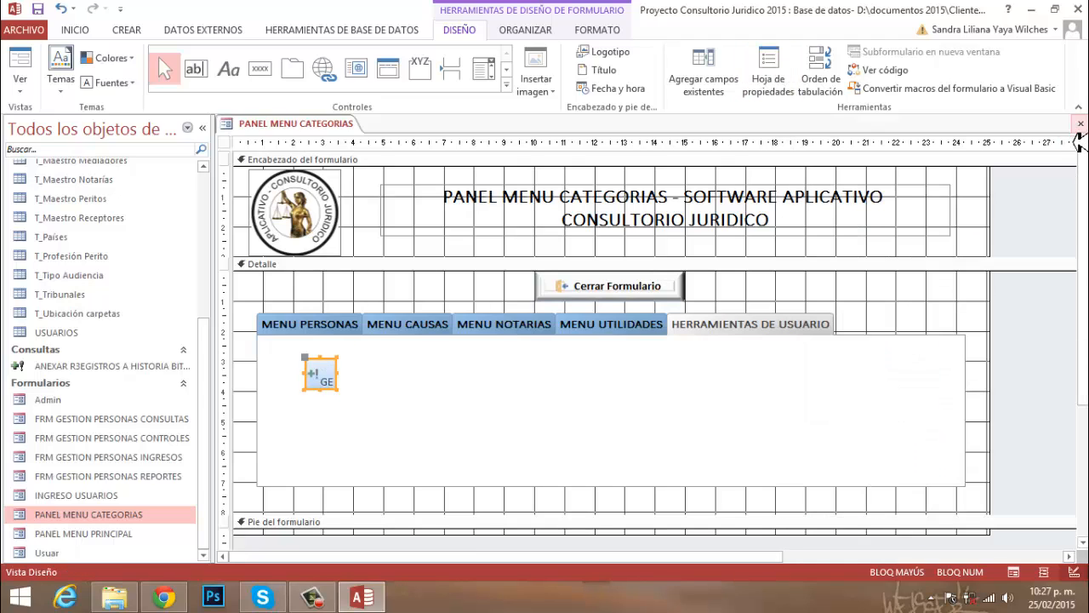
Widen the GENERAR HISTORIA USUARIOS button to about 8 cm so its caption fits on one line.
left_click(333, 384)
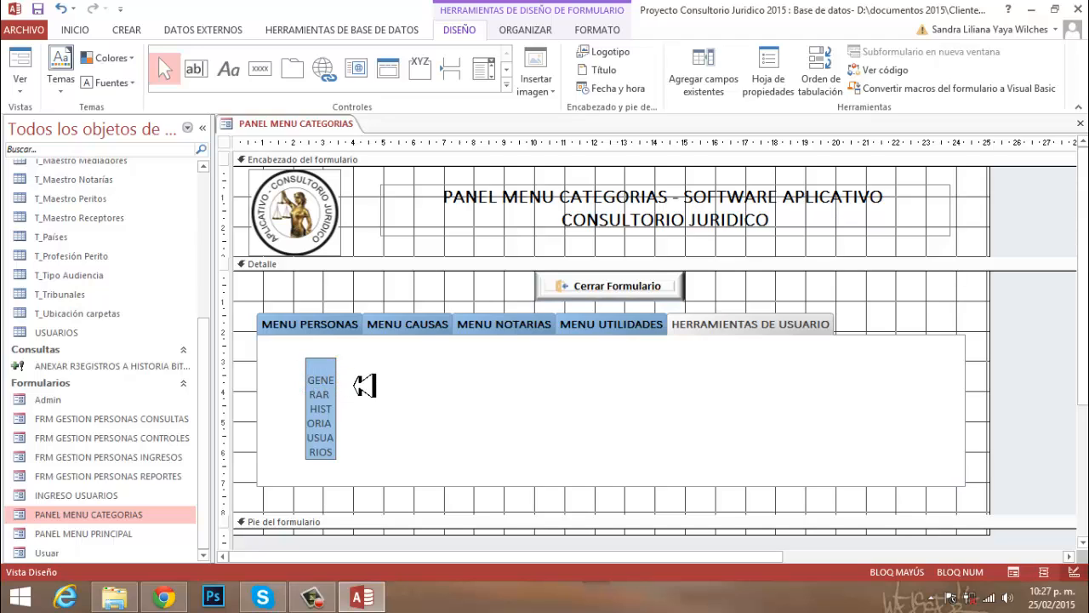
left_click(371, 381)
left_click(332, 383)
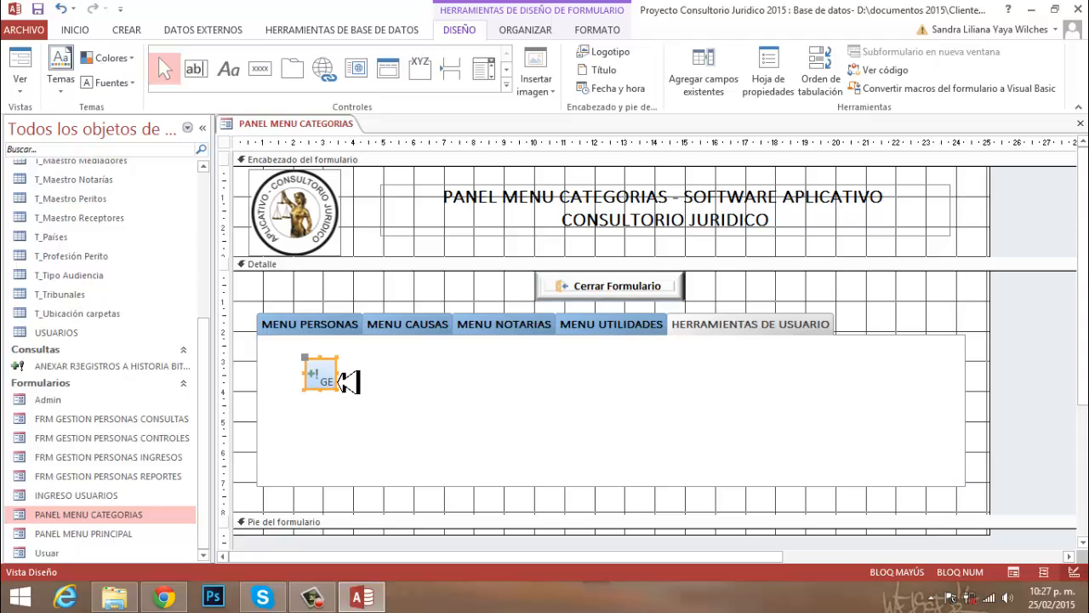
left_click_drag(349, 383, 566, 397)
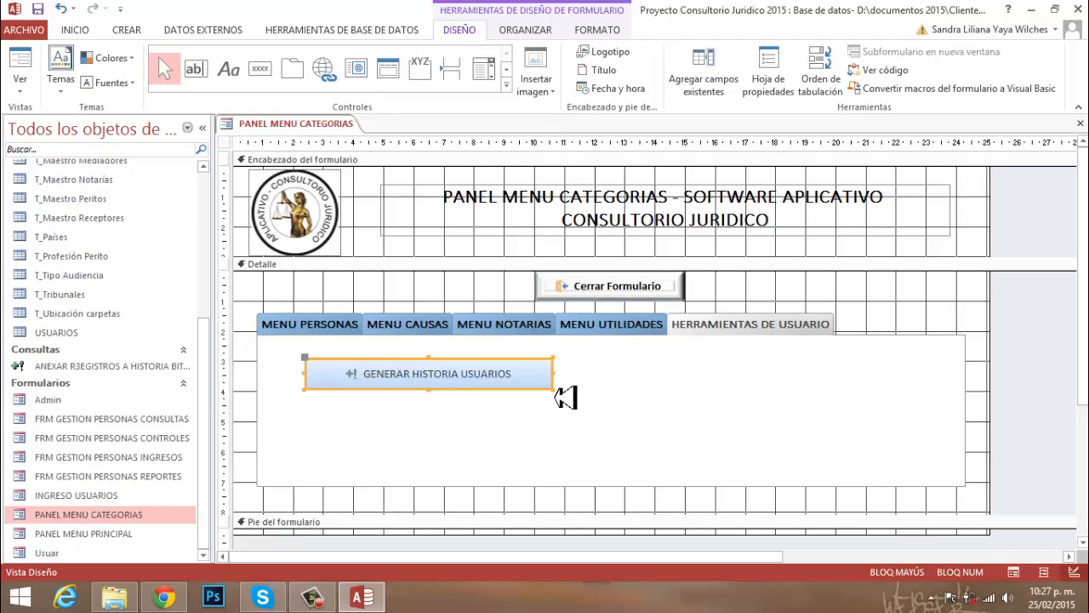
left_click(625, 392)
left_click(520, 390)
Fill the Cerrar Formulario button with the current blue background color.
left_click(560, 303)
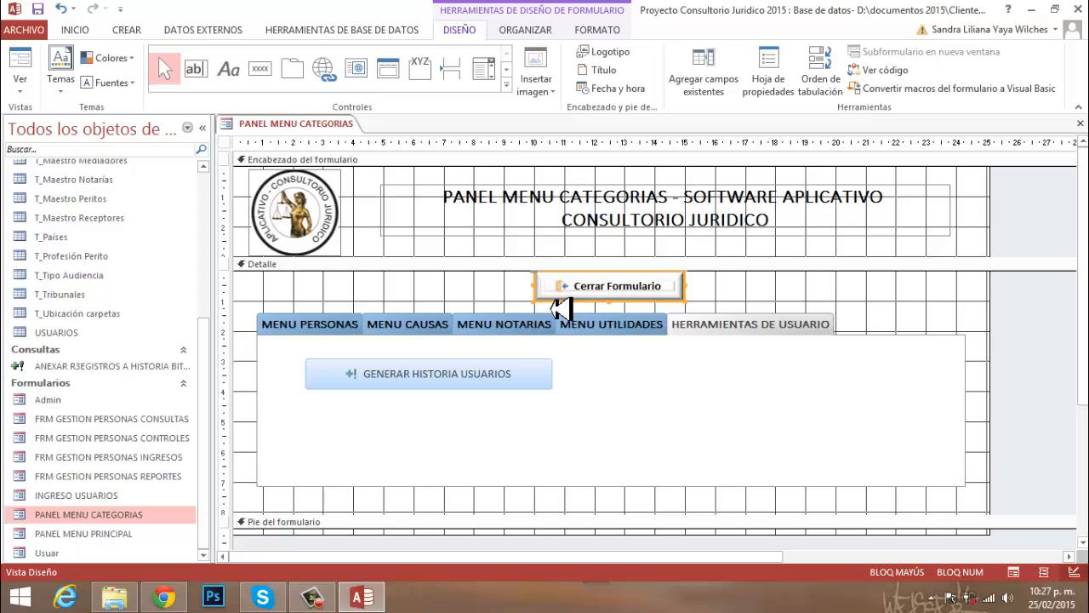
left_click(589, 32)
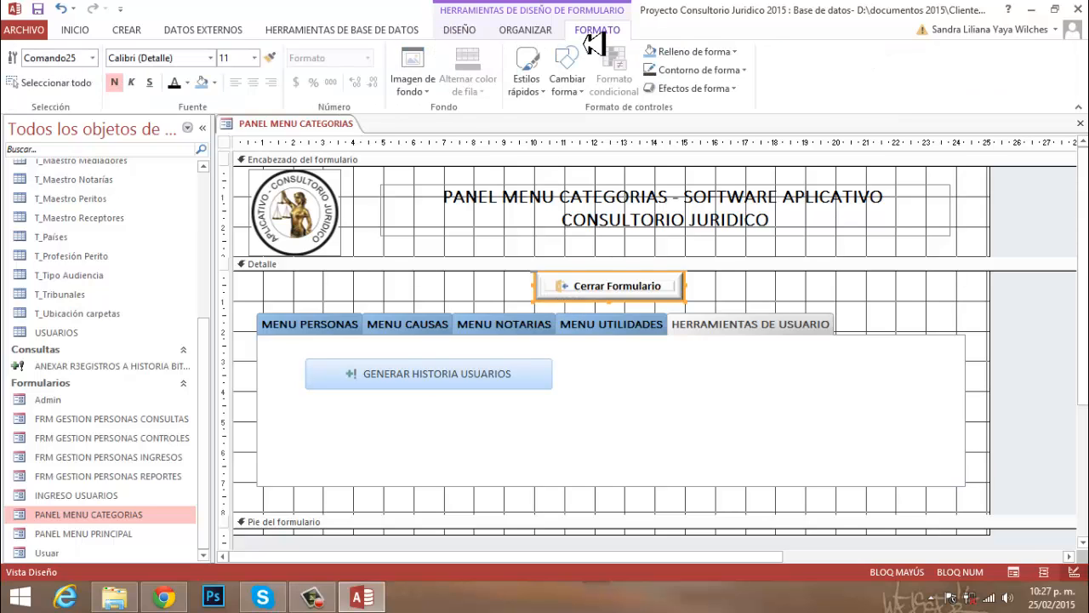
left_click(202, 83)
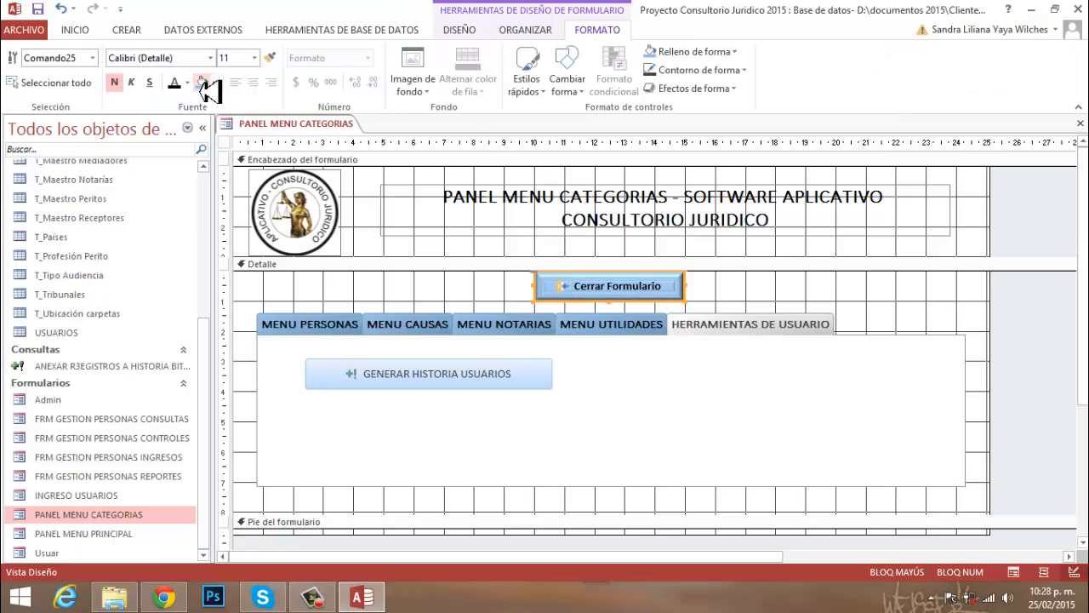
Copy the Cerrar Formulario button's formatting onto the GENERAR HISTORIA USUARIOS button.
left_click(270, 57)
left_click(379, 388)
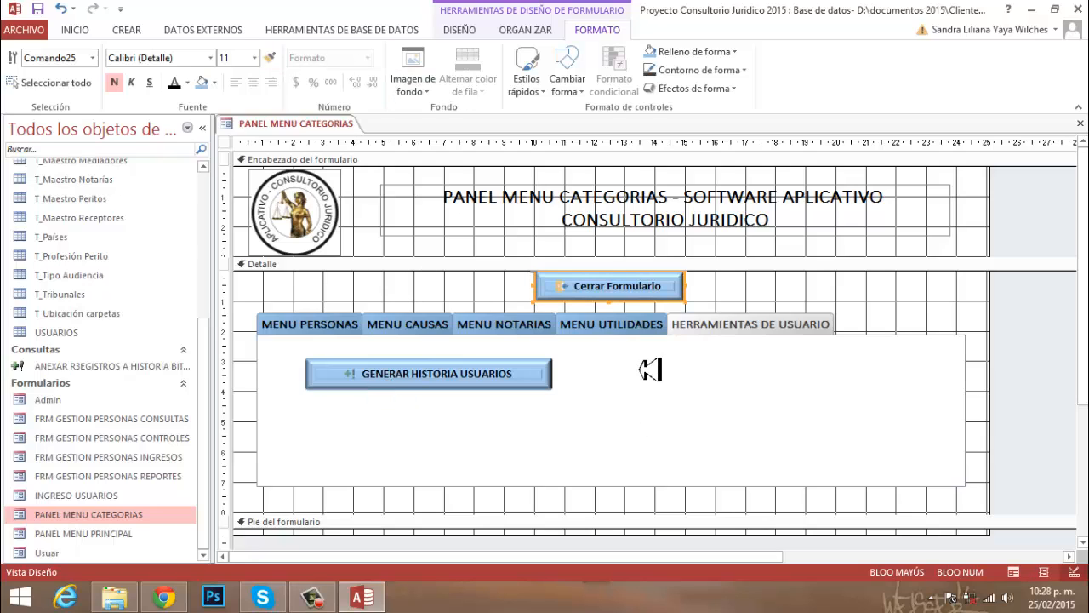
left_click(817, 302)
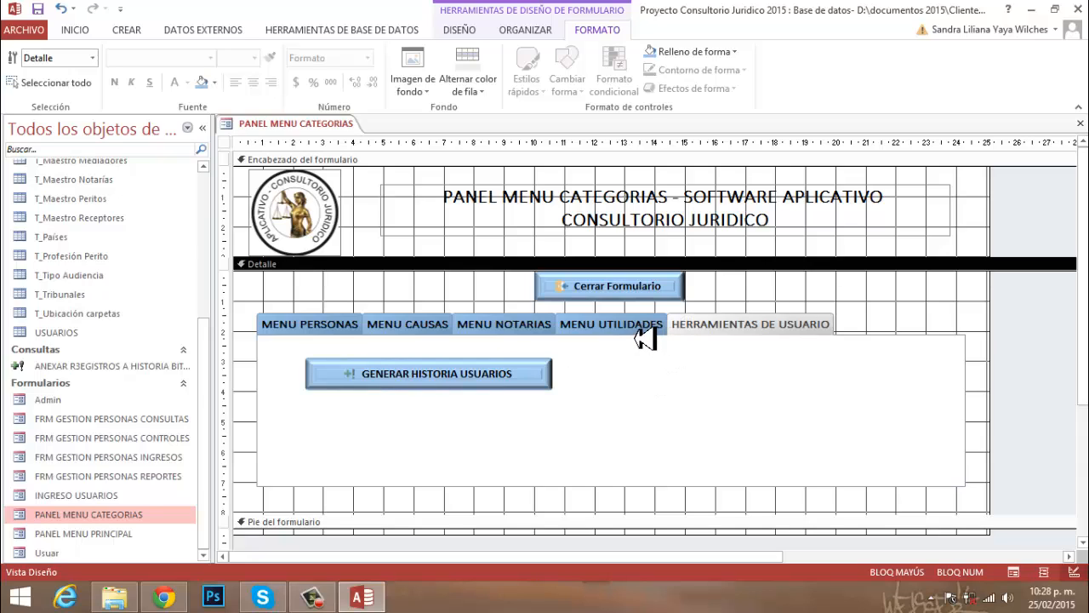
Save the form, switch it to Form view and show the MENU CAUSAS page.
right_click(316, 137)
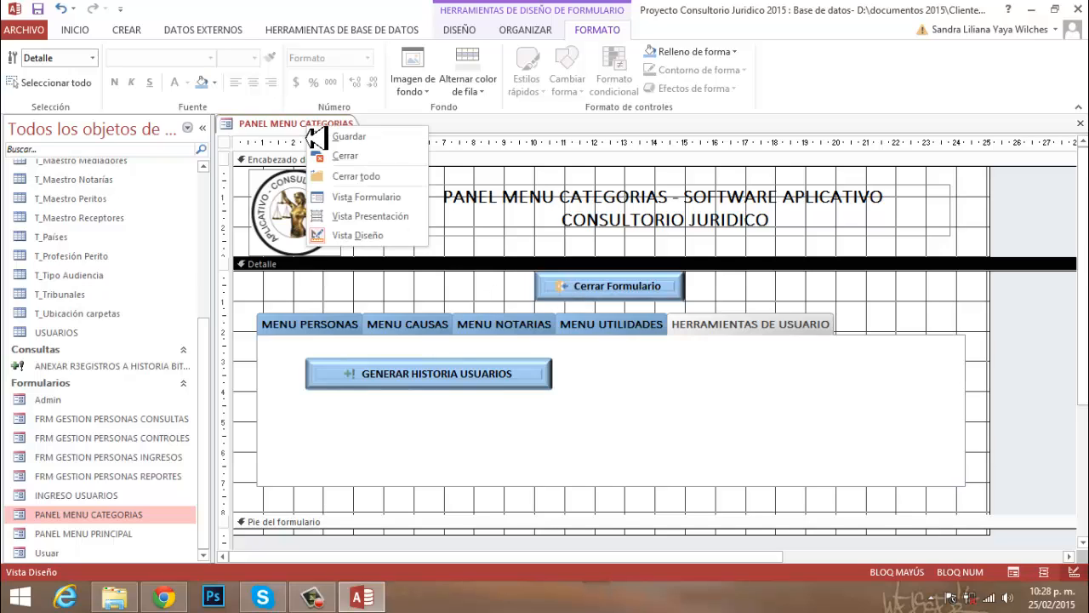
left_click(330, 134)
right_click(333, 134)
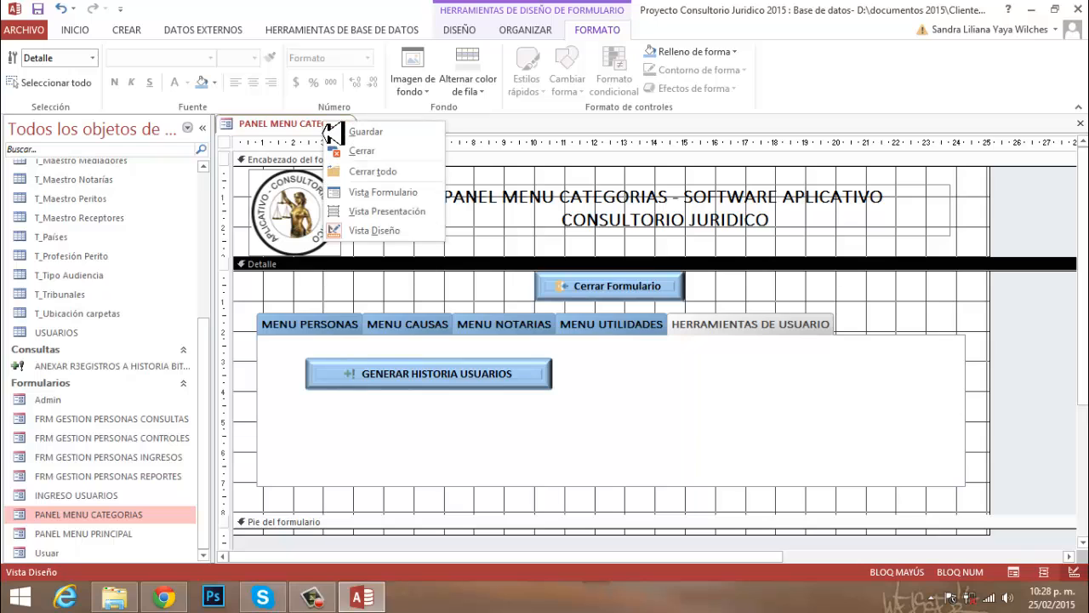
left_click(387, 194)
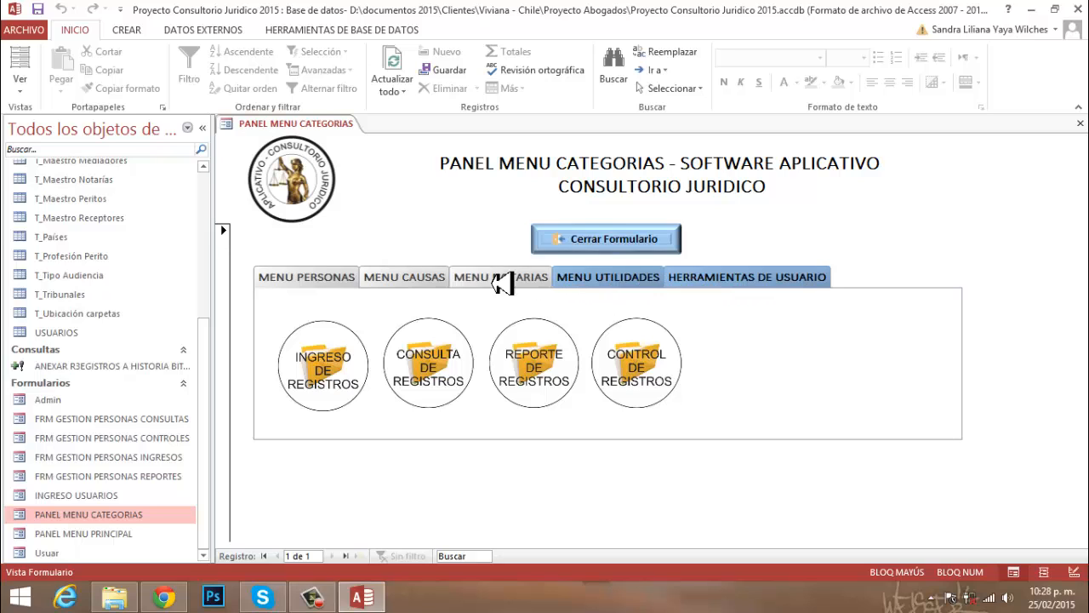
left_click(409, 287)
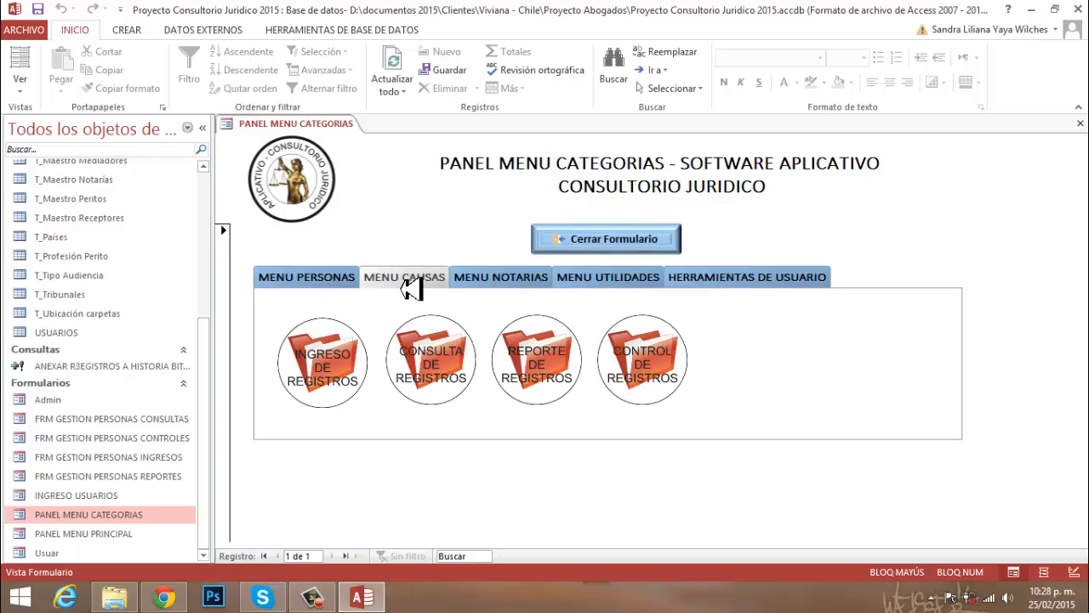